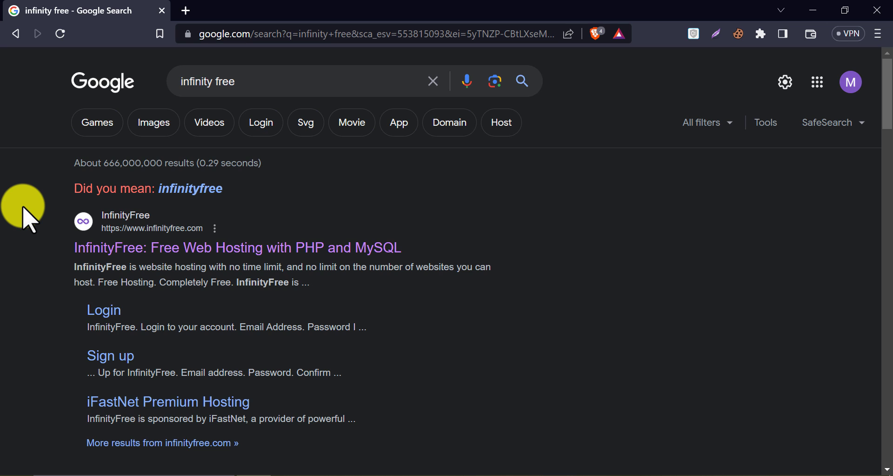
Step: Open the InfinityFree website from the search results and highlight the main headline on its homepage
click(78, 247)
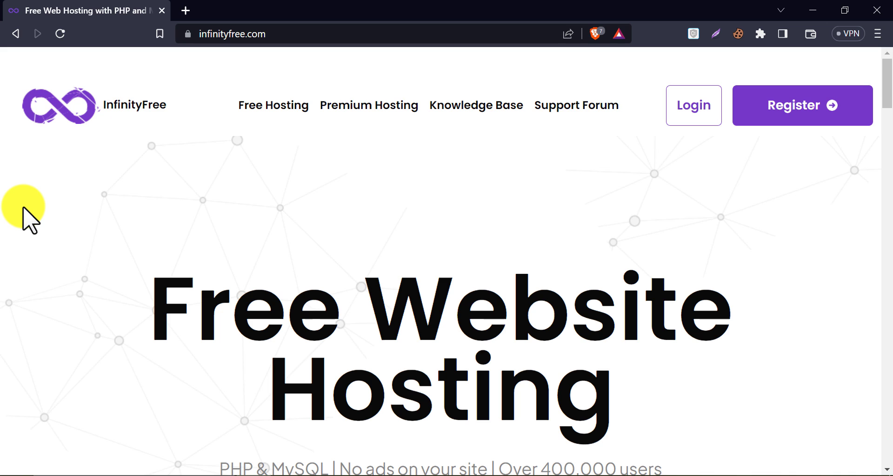
drag(189, 302, 659, 404)
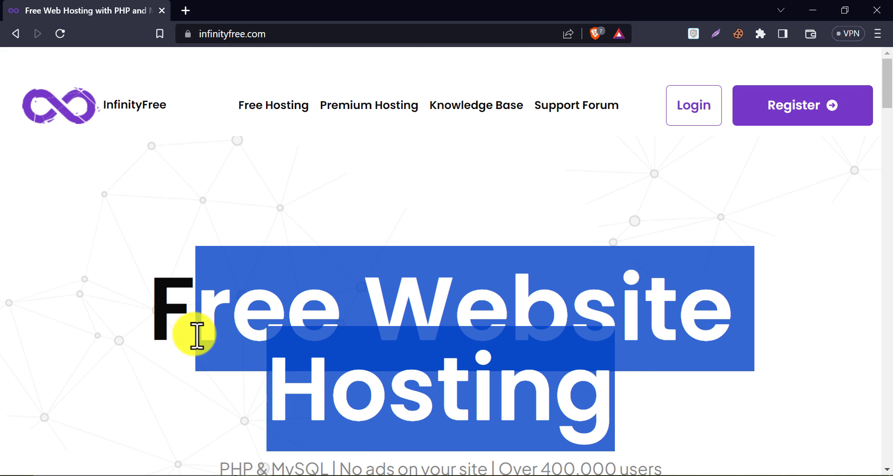
click(146, 305)
drag(146, 304, 698, 405)
click(119, 286)
Step: Look through the hosting benefit cards on the InfinityFree homepage
scroll(116, 286, down, 1)
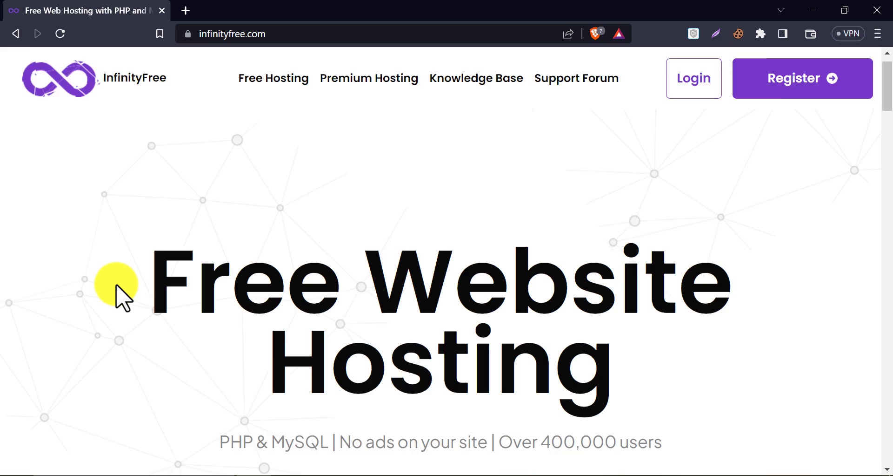
scroll(116, 286, down, 5)
middle_click(22, 277)
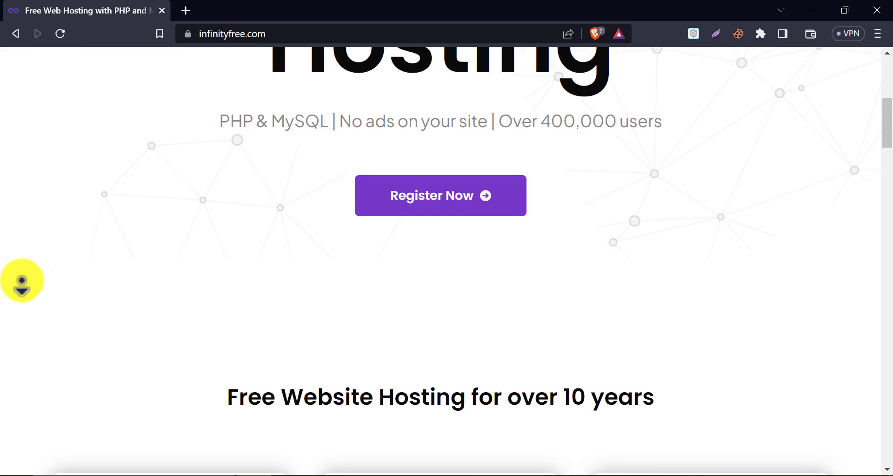
middle_click(24, 287)
scroll(203, 229, up, 1)
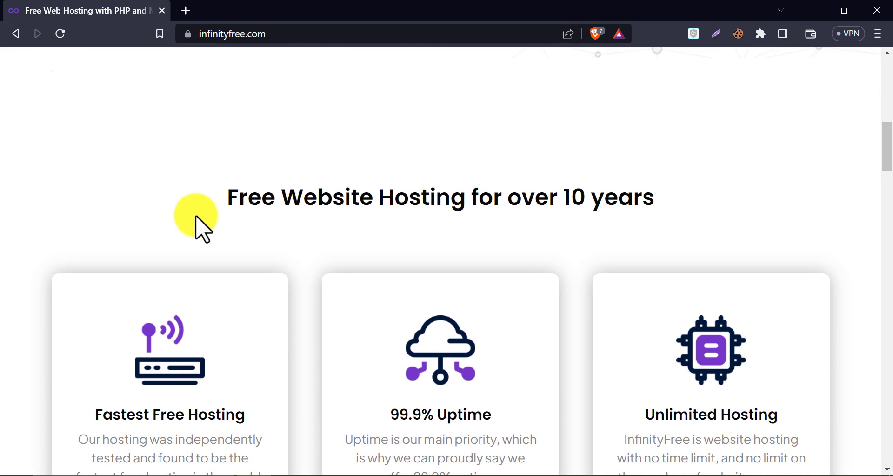
middle_click(14, 194)
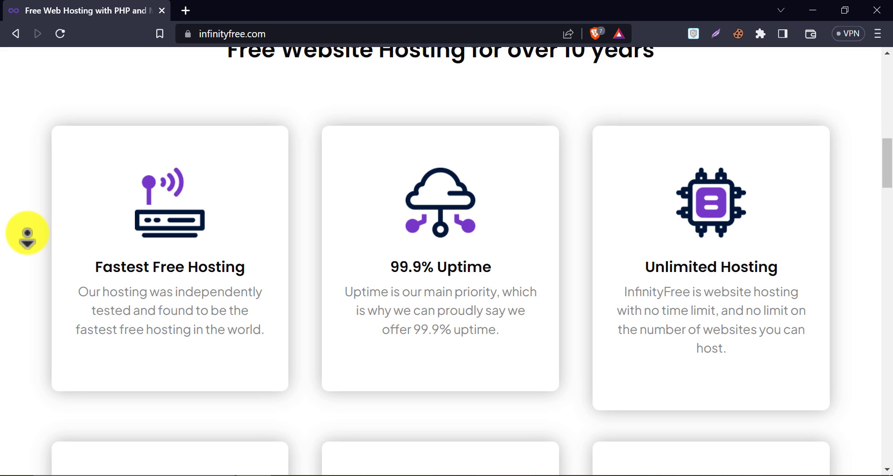
middle_click(27, 234)
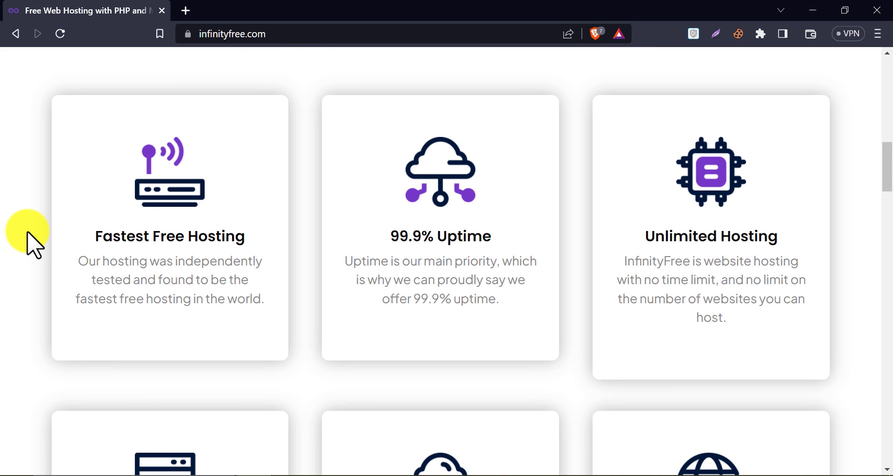
scroll(27, 234, down, 5)
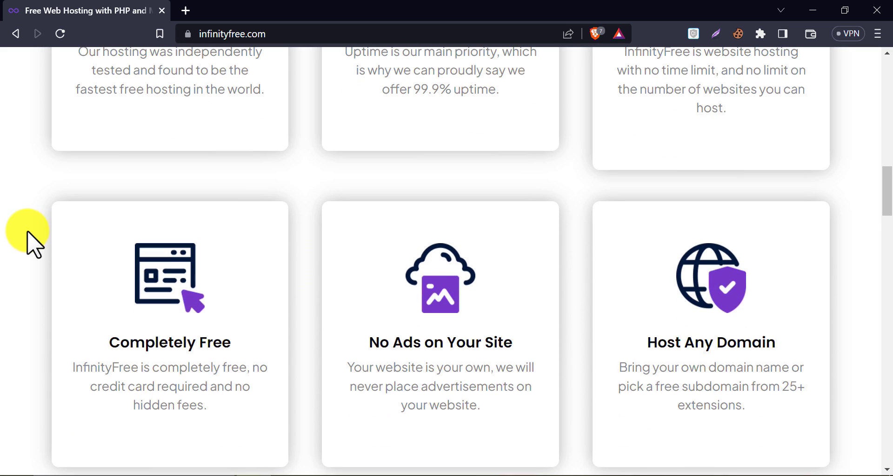
scroll(28, 234, down, 11)
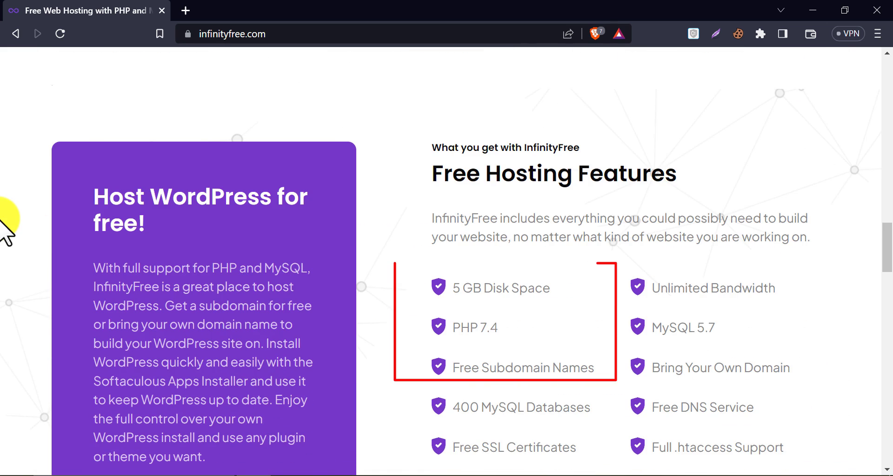
Step: Examine the Free Hosting Features list, including disk space, and the Softaculous Installer section, then return to the page header
scroll(8, 234, down, 2)
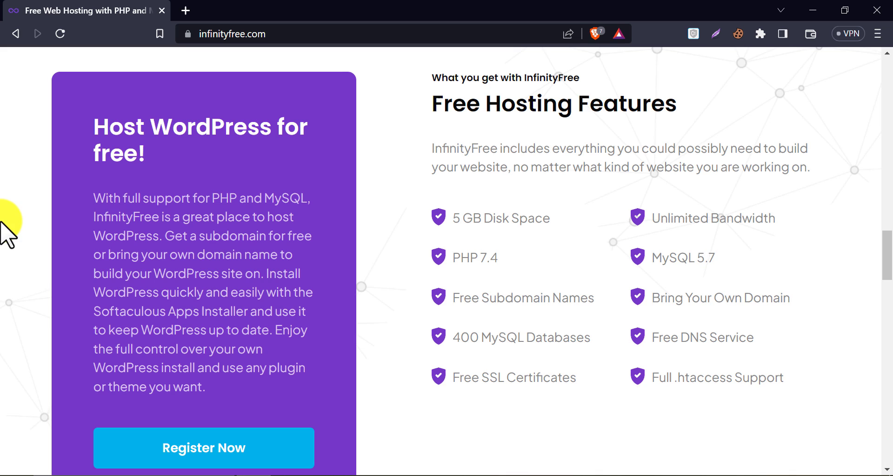
drag(447, 218, 558, 223)
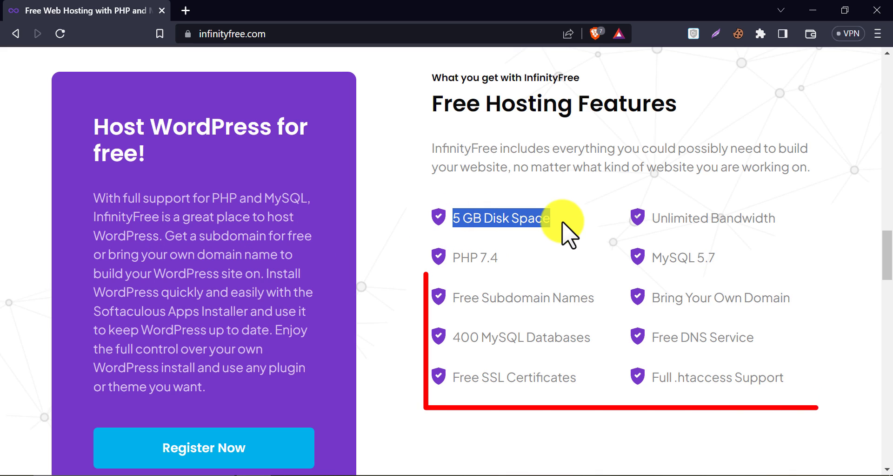
click(378, 247)
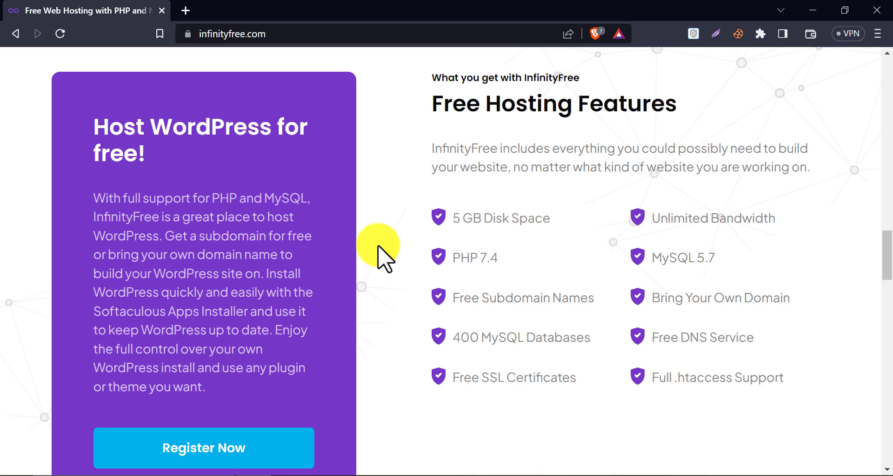
scroll(6, 226, down, 12)
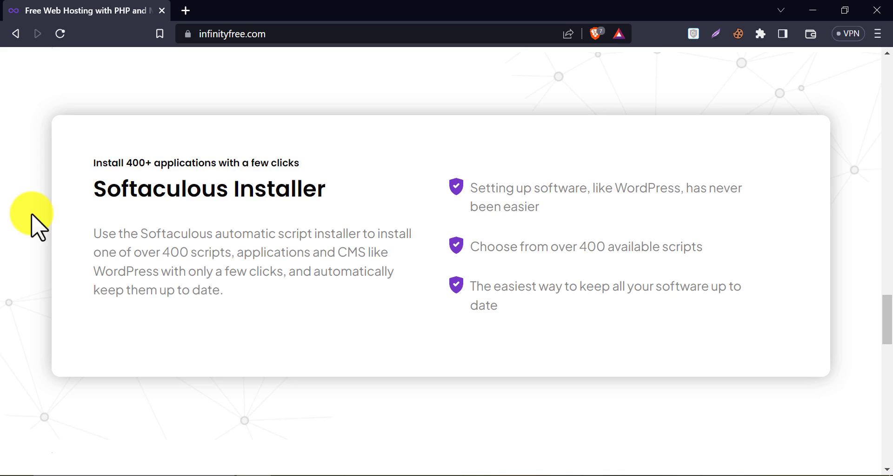
scroll(75, 215, down, 3)
scroll(629, 210, up, 6)
click(886, 300)
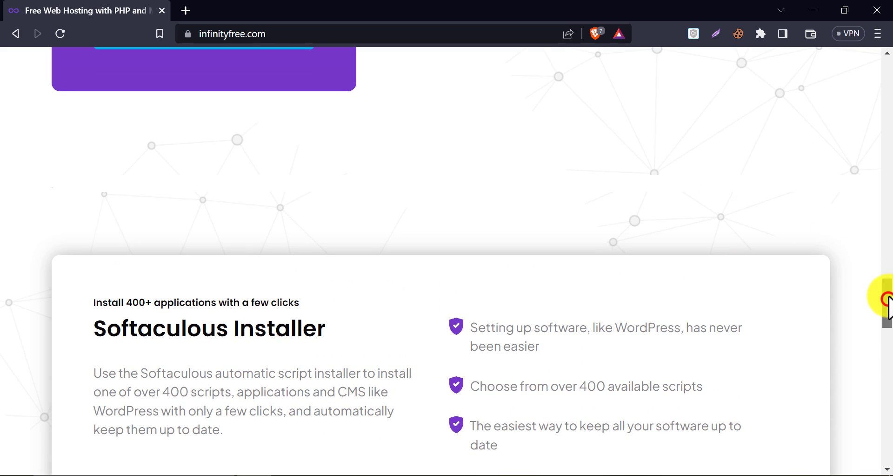
drag(887, 300, 884, 80)
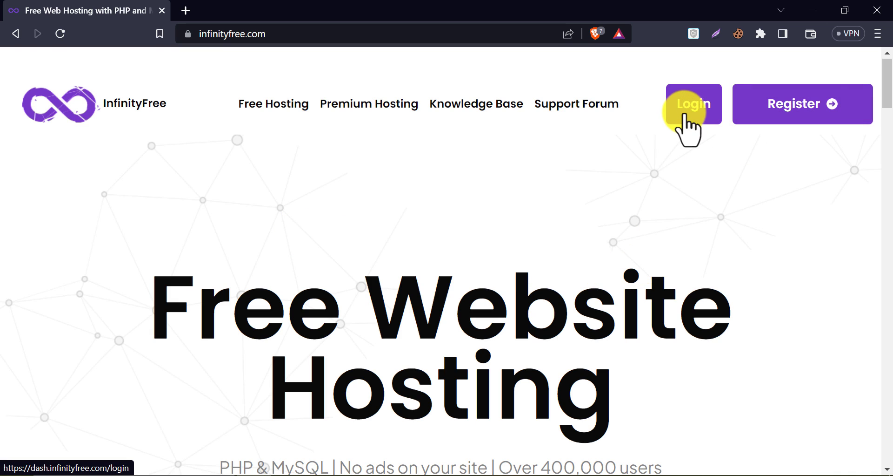
Step: Open the registration form, go through its email and password fields, and accept the terms of service
click(794, 106)
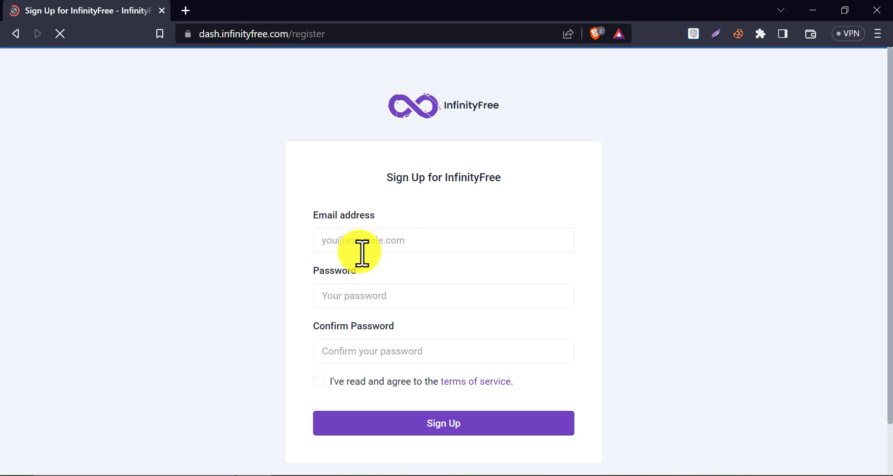
click(336, 240)
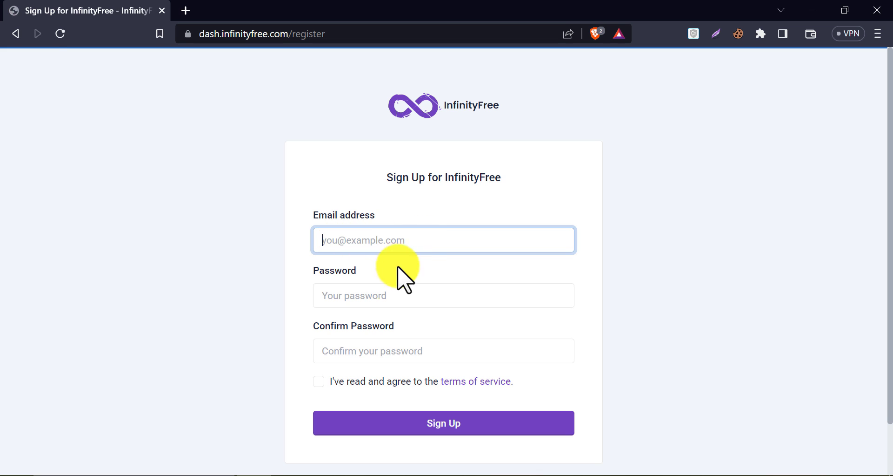
click(367, 294)
click(375, 351)
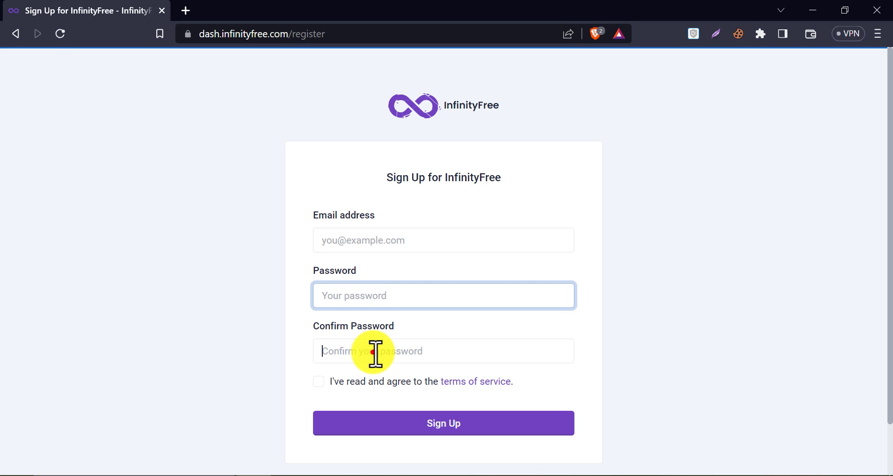
click(319, 382)
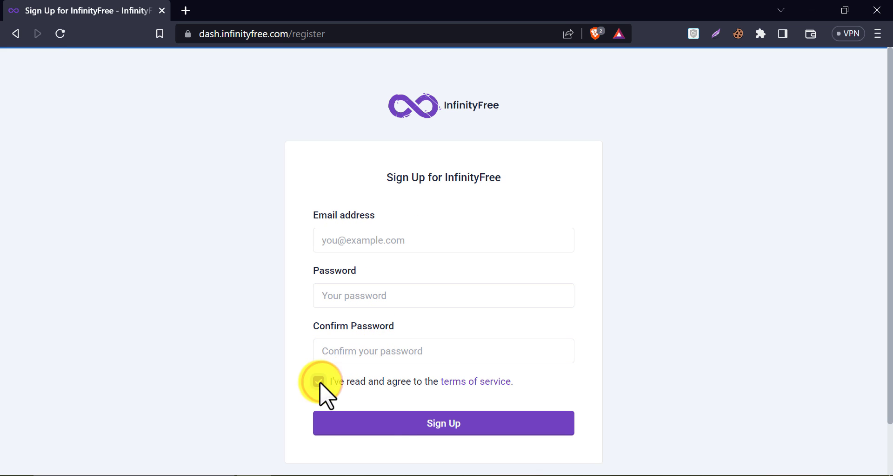
click(432, 302)
scroll(531, 433, down, 2)
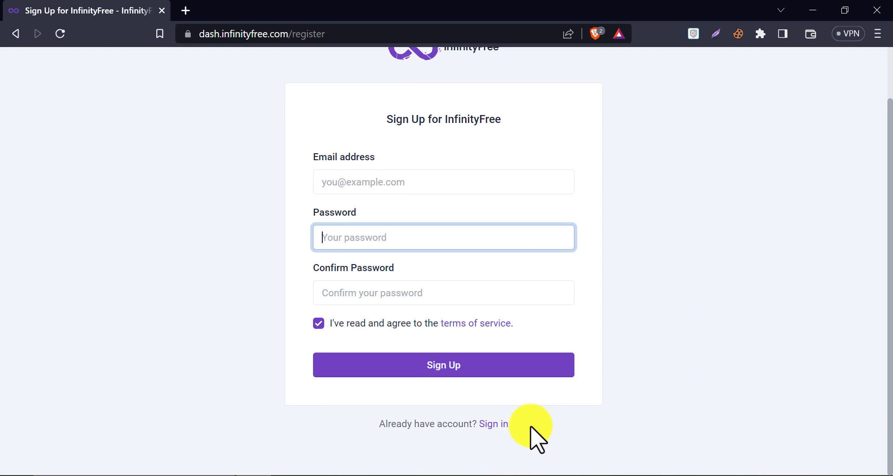
Step: Switch to the login page for an existing account, fill in the account email and password, choose to stay logged in, and submit
click(494, 423)
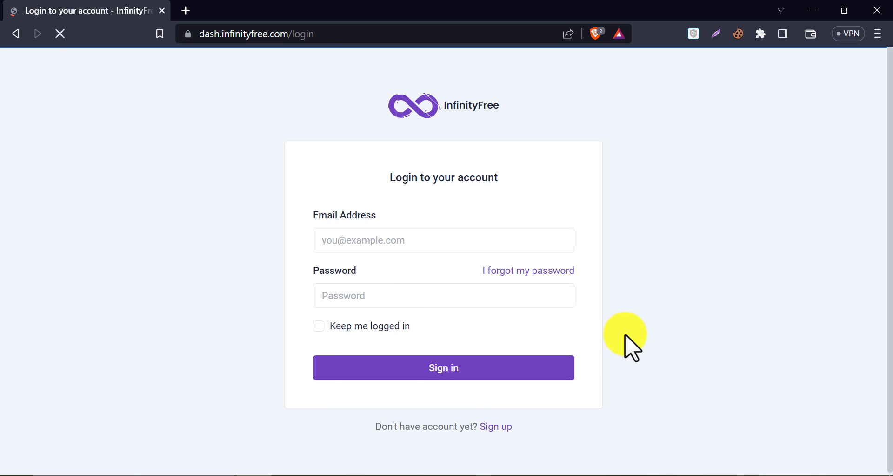
right_click(385, 242)
click(410, 329)
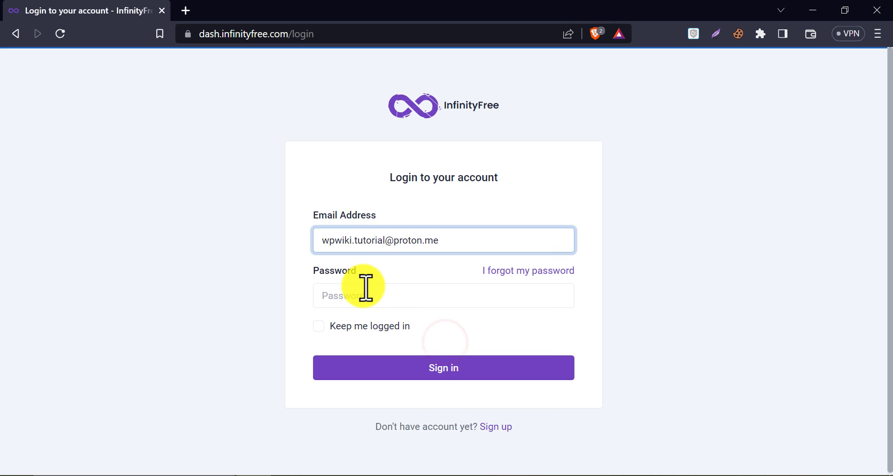
click(359, 293)
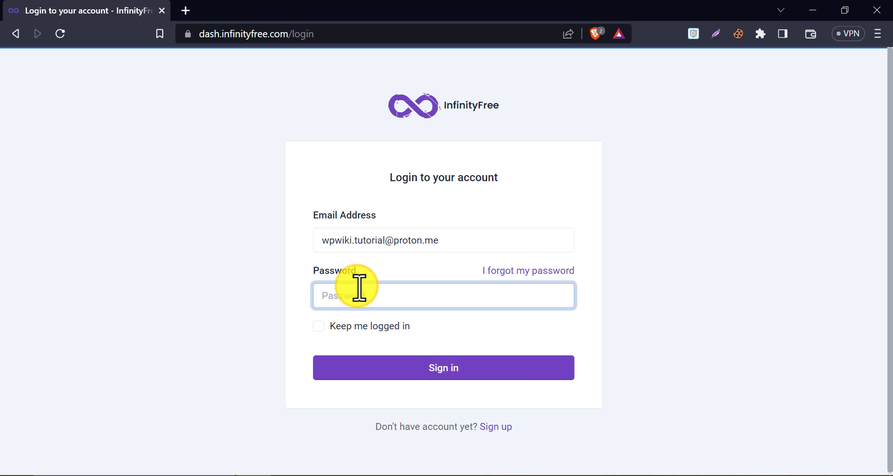
click(318, 326)
click(413, 366)
Step: Solve the captcha by selecting all squares with stairs, and sign in to the account
click(488, 333)
click(489, 373)
click(546, 322)
click(546, 390)
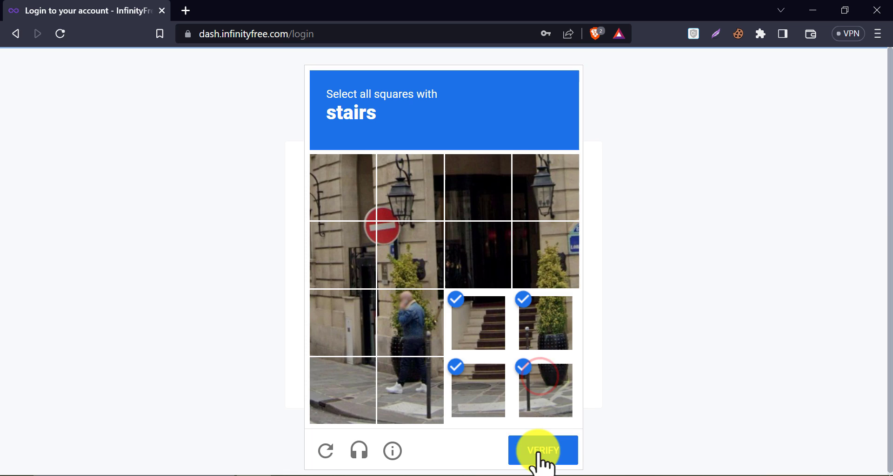
click(535, 450)
click(435, 366)
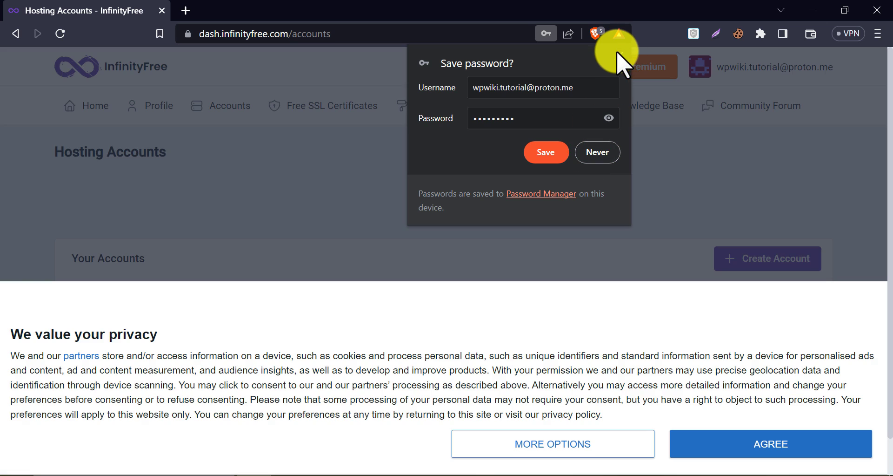
Step: Dismiss the browser's save-password prompt and agree to the privacy notice
click(506, 253)
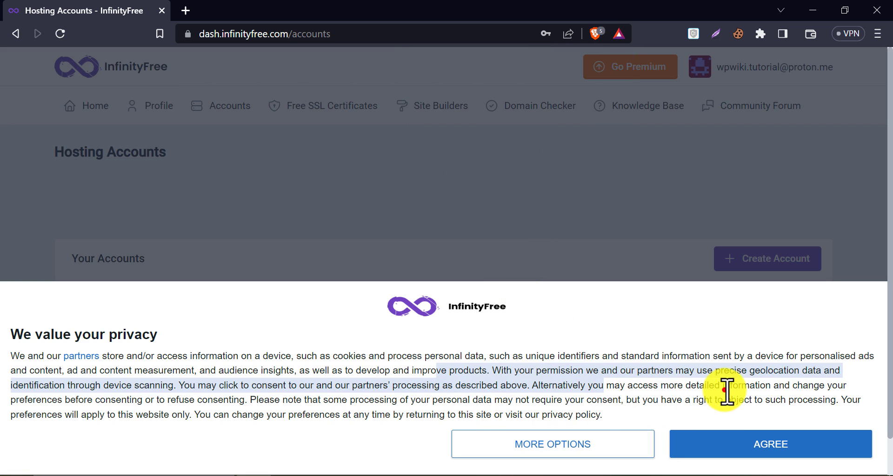
click(712, 441)
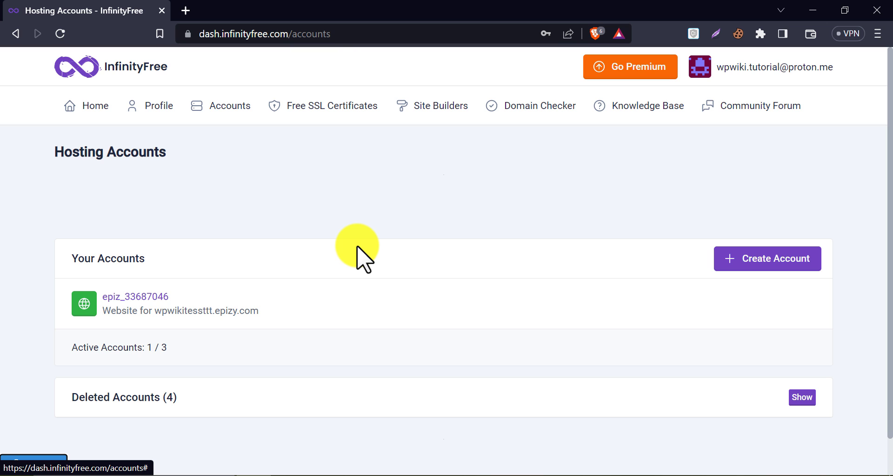
Step: Examine the existing account and its website domain in the Hosting Accounts list
scroll(361, 256, down, 1)
scroll(356, 253, up, 1)
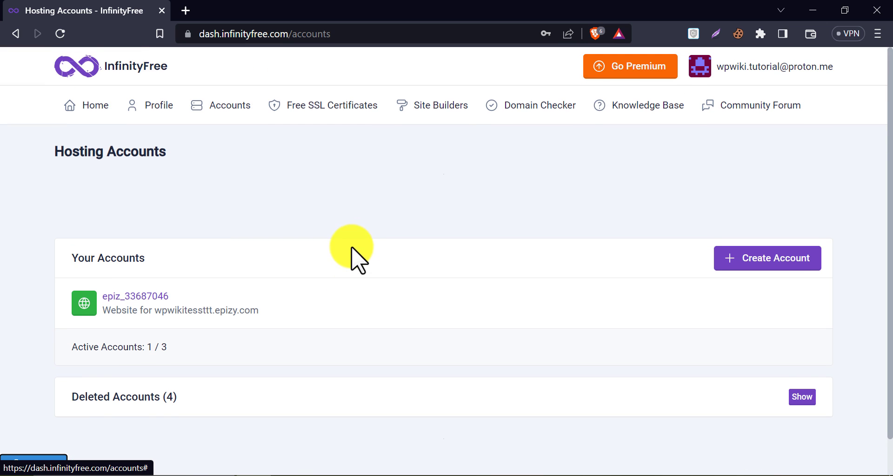
drag(155, 311, 291, 319)
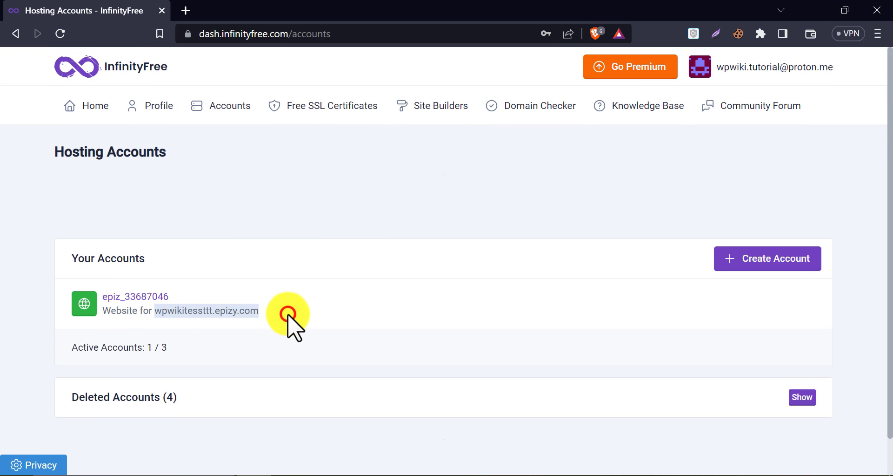
click(283, 321)
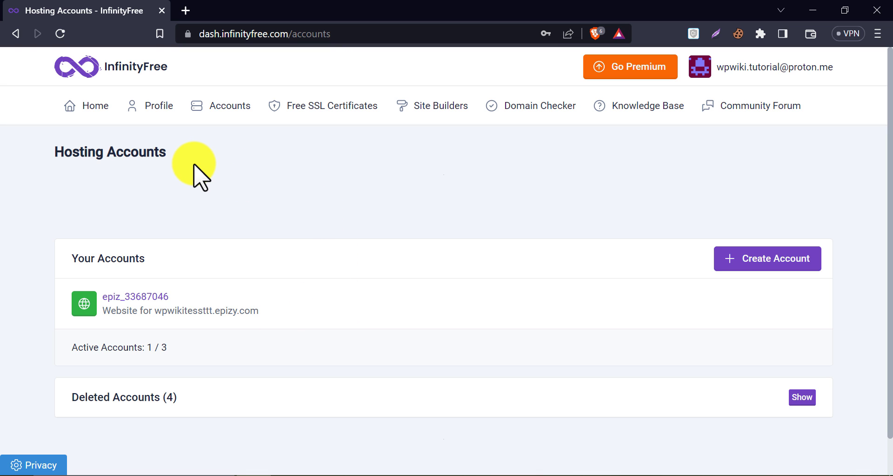
Step: Start creating a new hosting account and choose Custom Domain as the domain type to view its requirements
click(741, 260)
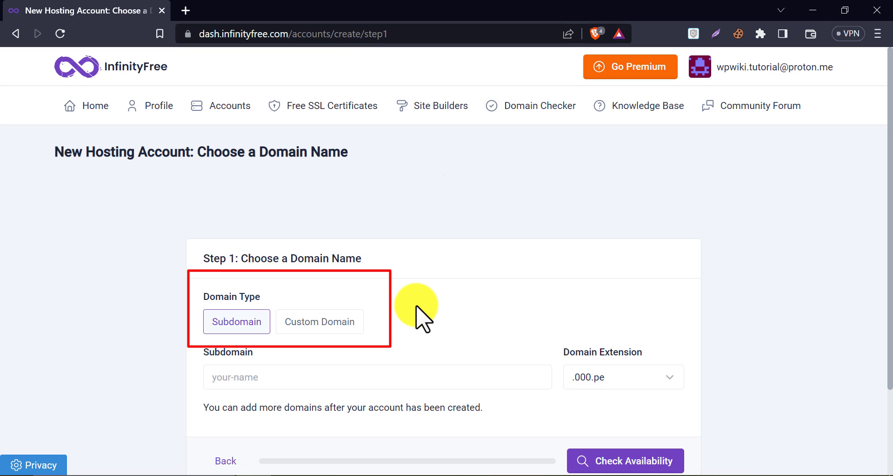
scroll(279, 235, down, 2)
click(308, 262)
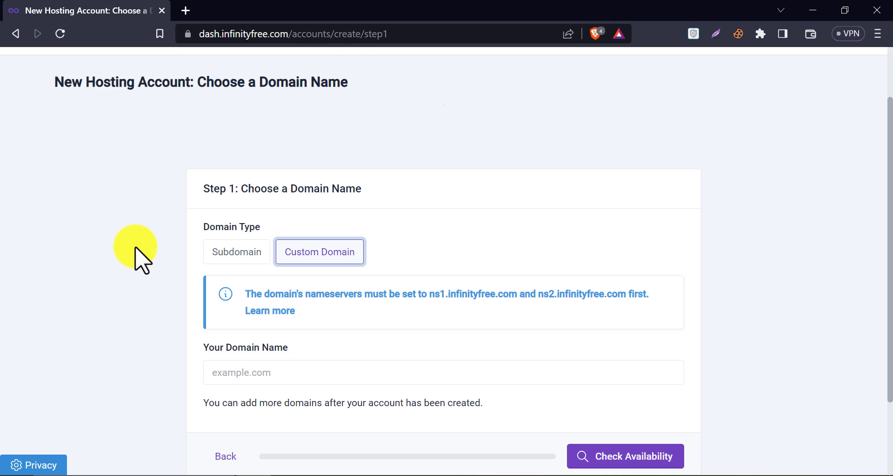
scroll(135, 255, down, 2)
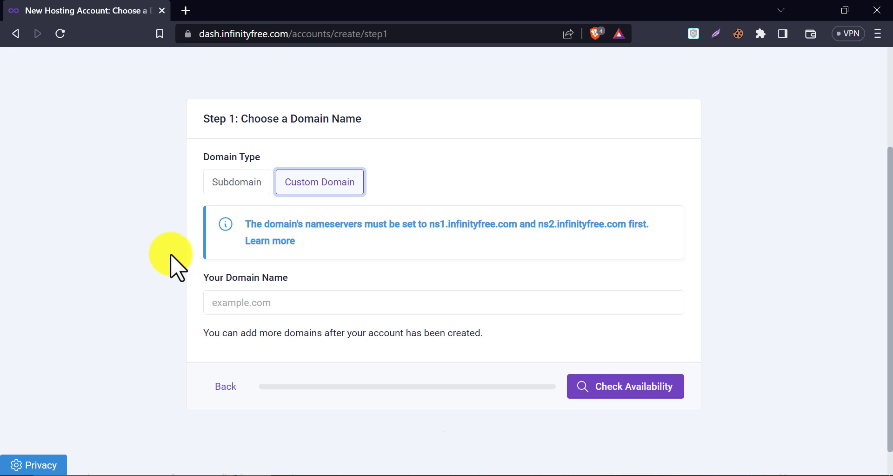
Step: Switch the domain type to Subdomain and look through the available domain extensions
click(224, 182)
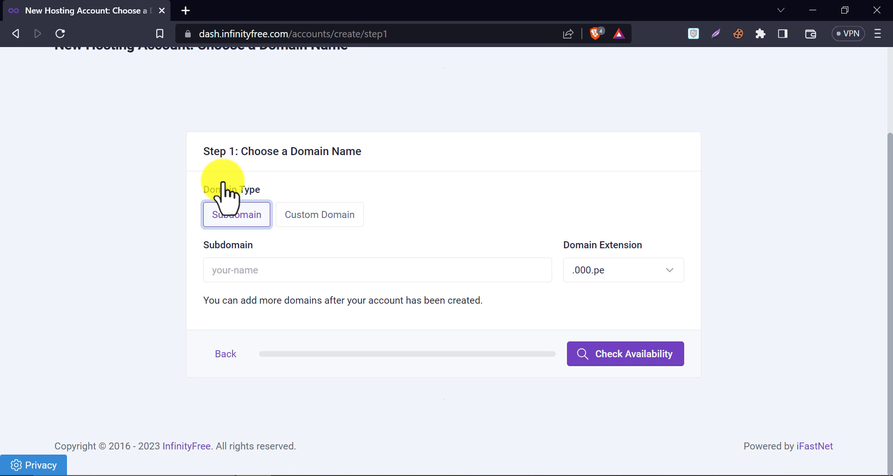
click(610, 269)
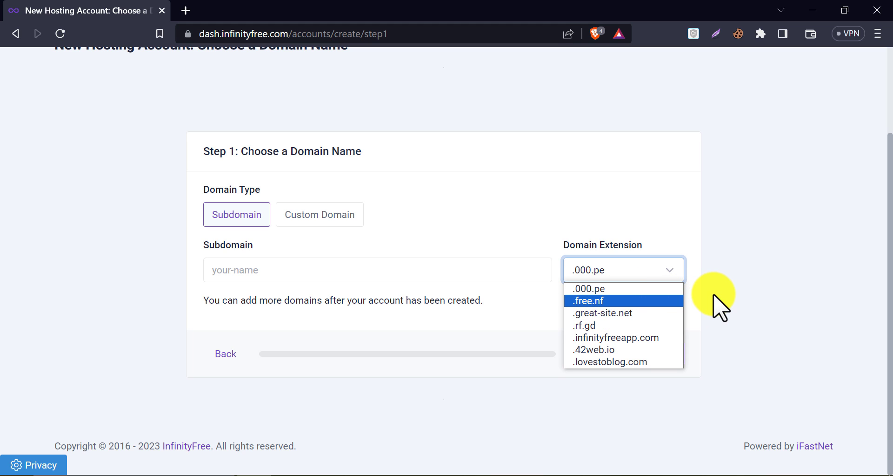
click(716, 305)
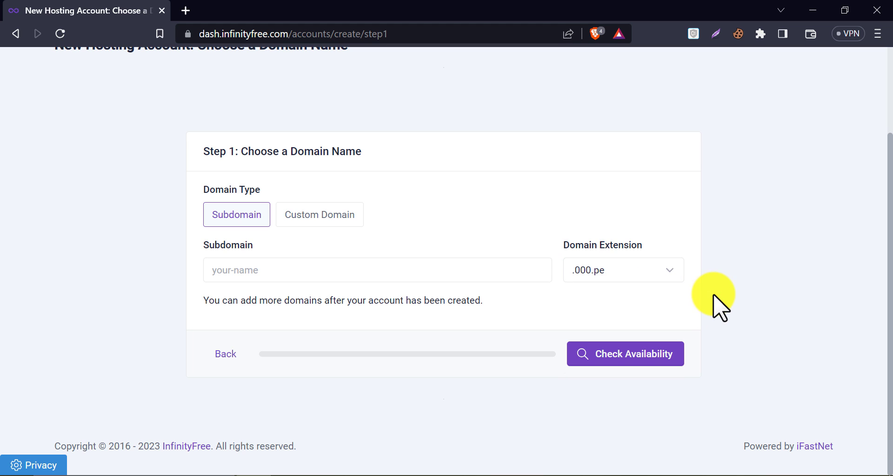
Step: Enter the subdomain wpwikitest23 with the .42web.io extension and check its availability
click(248, 270)
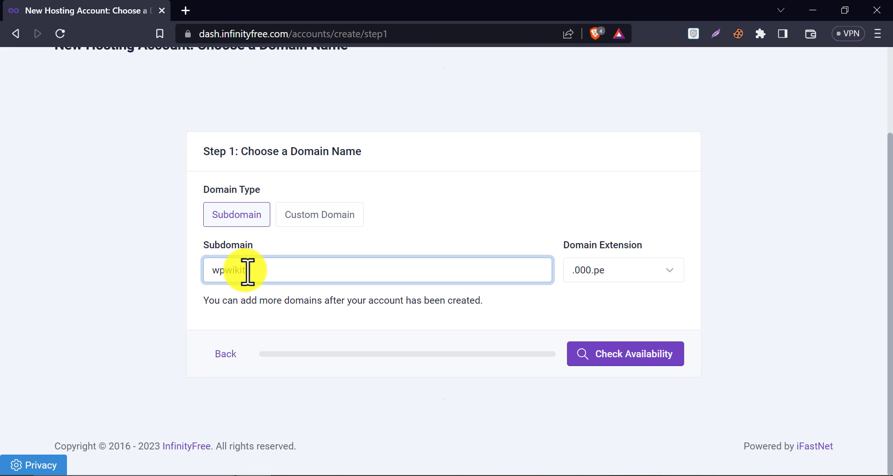
click(602, 274)
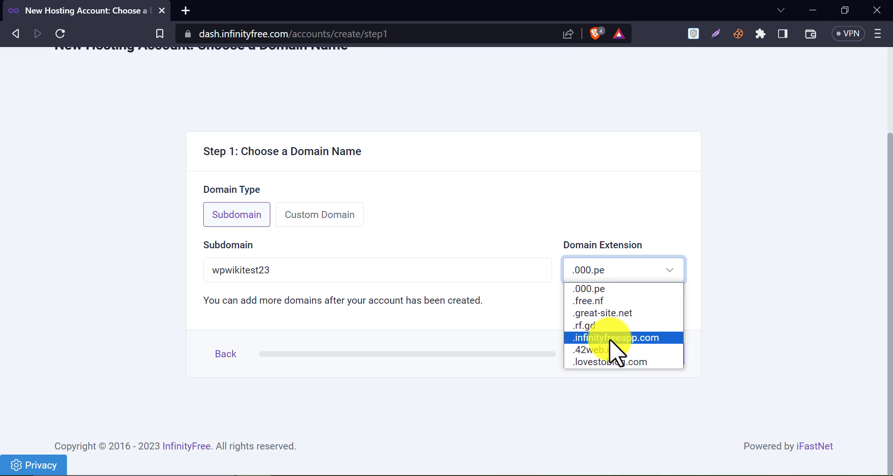
click(611, 350)
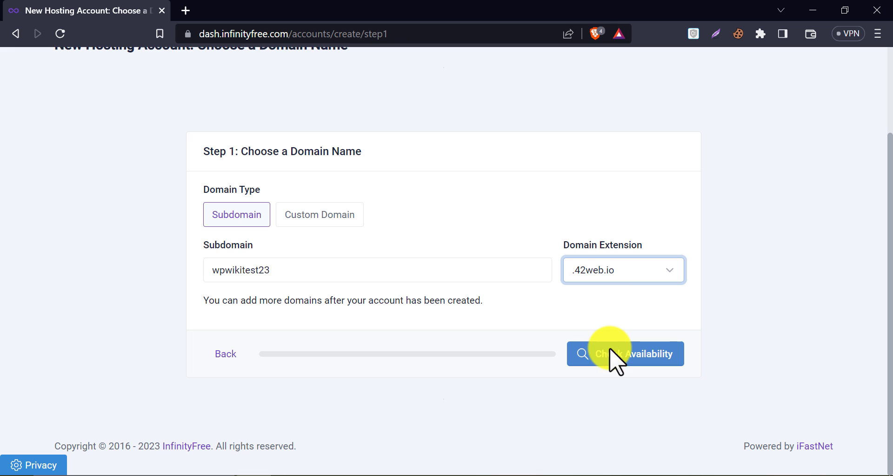
click(592, 314)
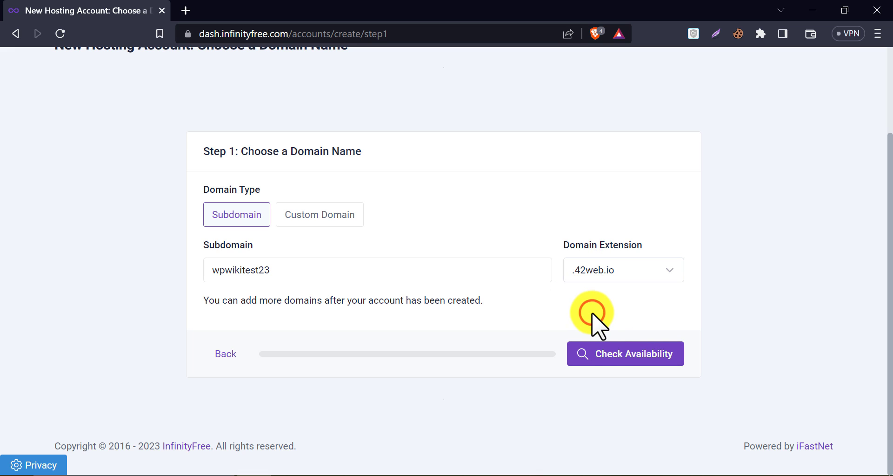
click(586, 357)
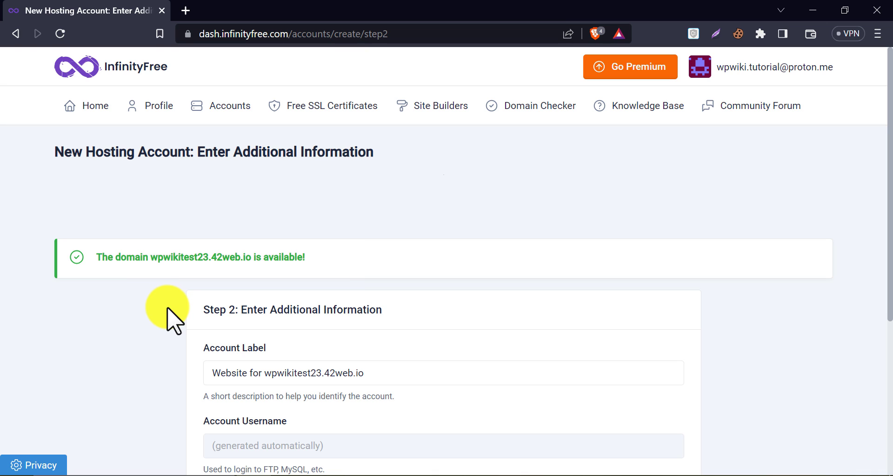
Step: Keep the suggested account label, leave the account password empty for a random one, and submit the account creation
scroll(174, 321, down, 3)
click(256, 239)
scroll(382, 265, down, 2)
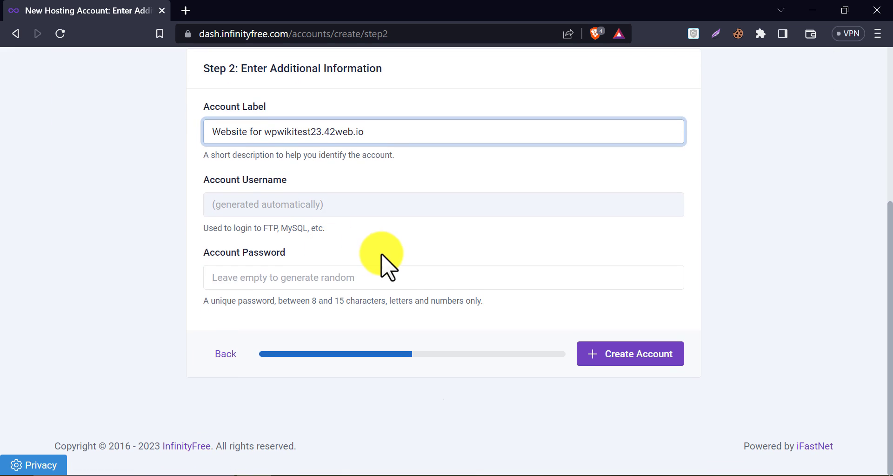
click(289, 281)
click(601, 361)
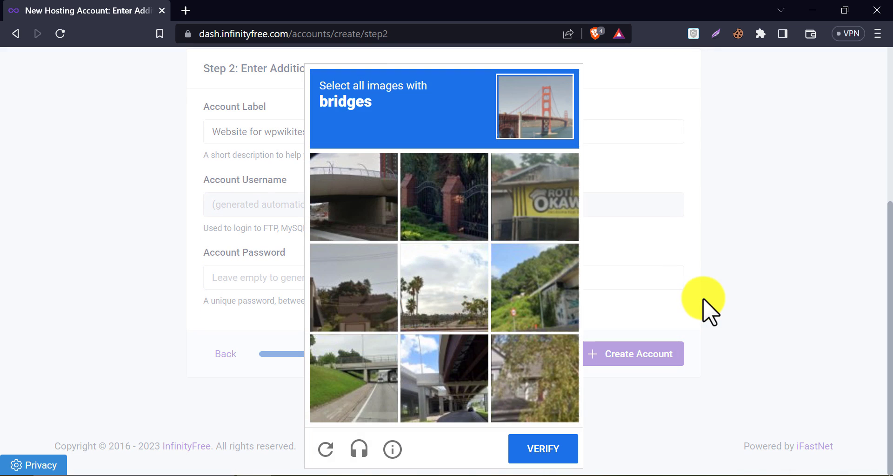
Step: Solve the captcha by selecting all images with bridges and verify it
click(349, 235)
click(369, 362)
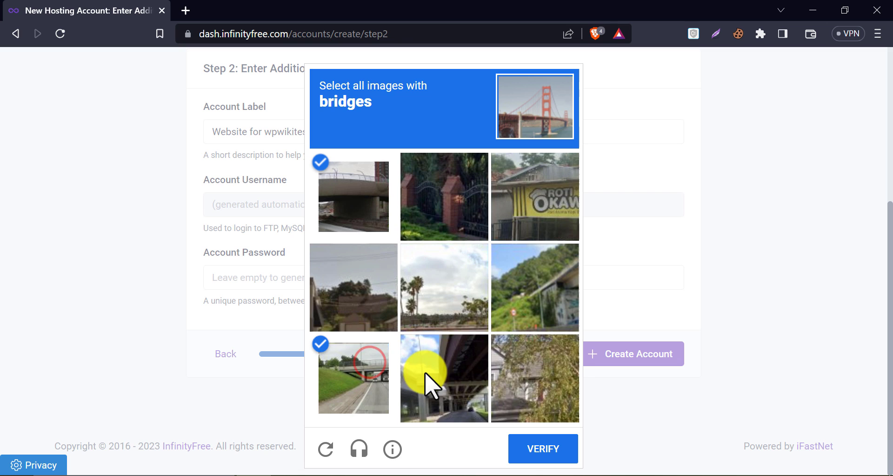
click(427, 384)
click(540, 445)
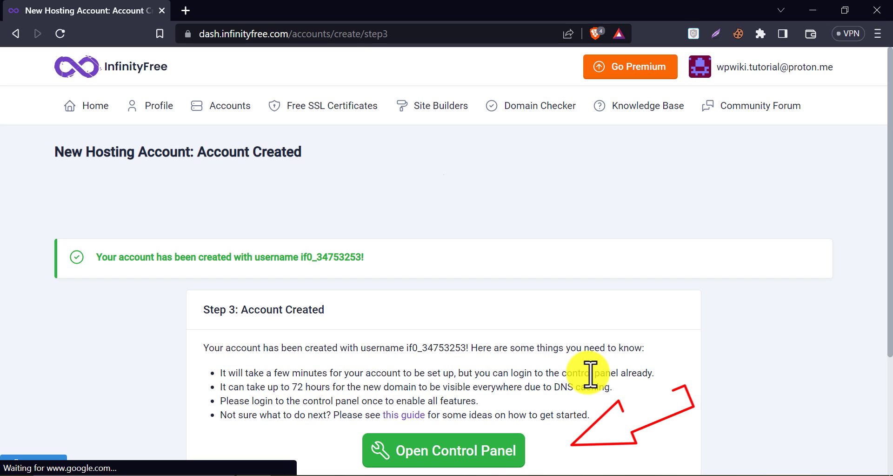
Step: Read the account creation notes and finish the new hosting account setup
scroll(590, 361, down, 1)
drag(108, 187, 389, 210)
click(375, 216)
scroll(401, 228, down, 2)
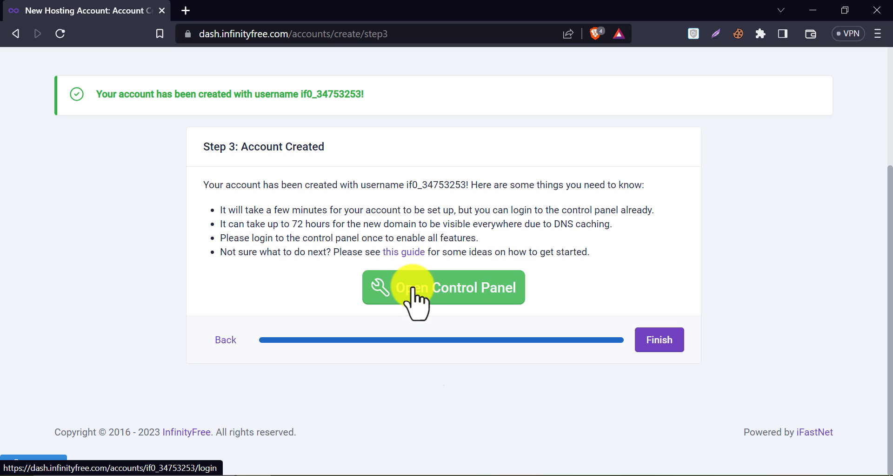
click(661, 340)
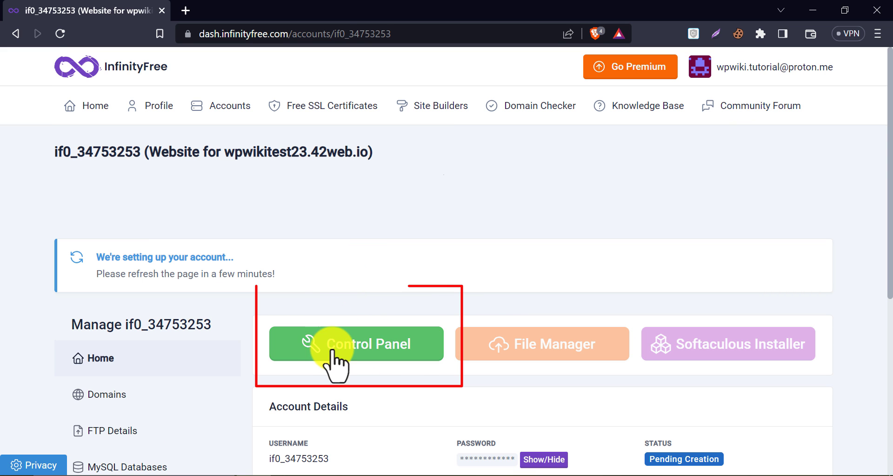
Step: Open the new account's control panel and approve receiving service emails
scroll(295, 275, down, 1)
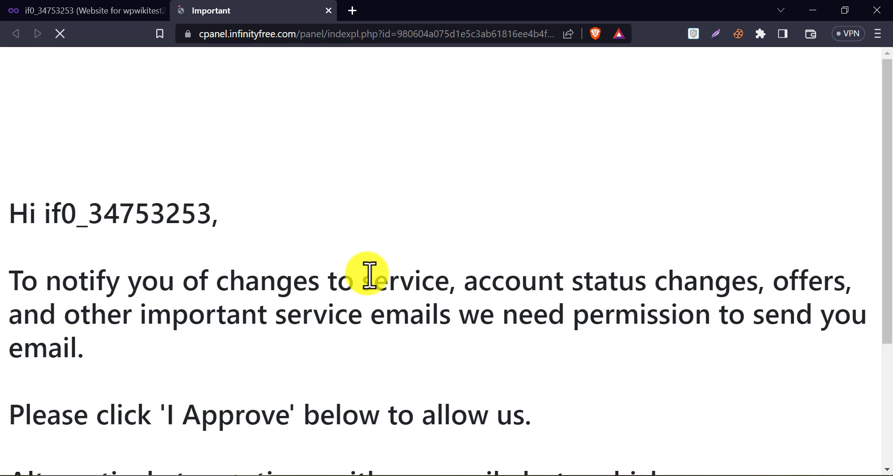
scroll(370, 274, down, 4)
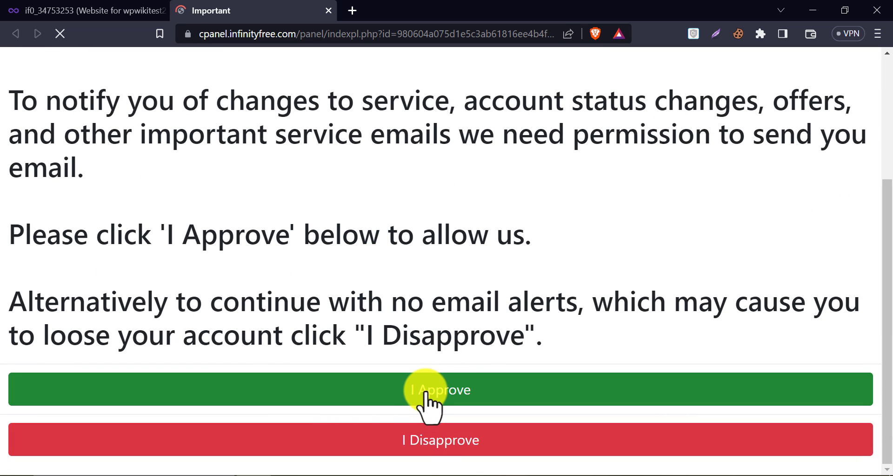
click(424, 400)
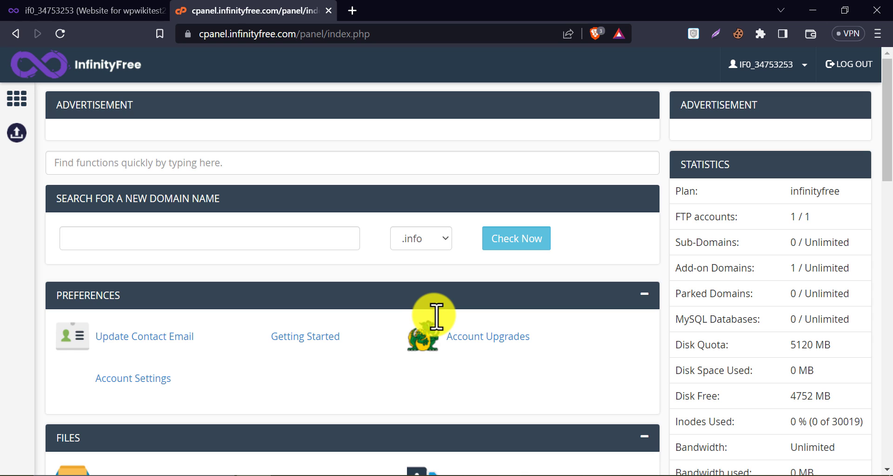
Step: Find the Softaculous script installer in the hosting control panel and open it
scroll(421, 325, down, 3)
scroll(416, 328, down, 15)
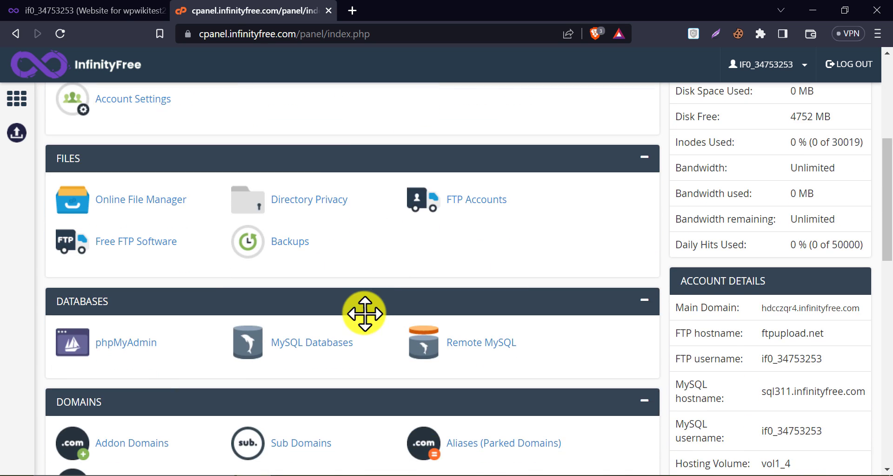
scroll(215, 307, down, 3)
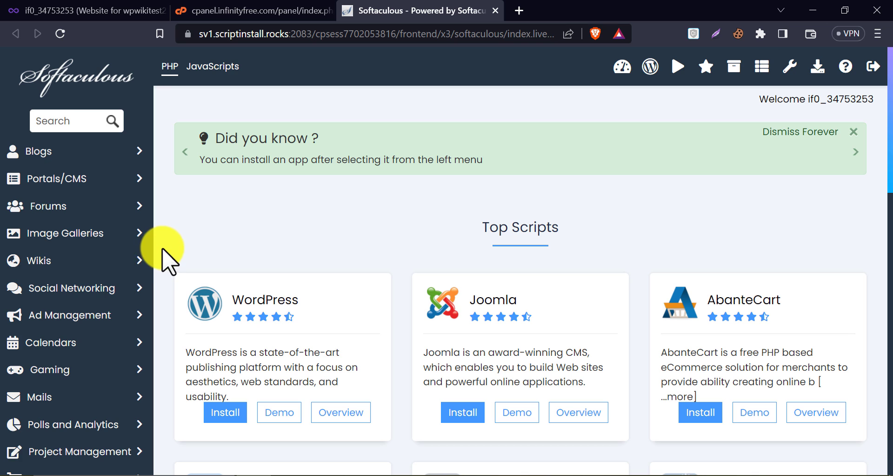
Step: Open the WordPress script in Softaculous and bring up its installation form
scroll(168, 261, down, 1)
click(252, 241)
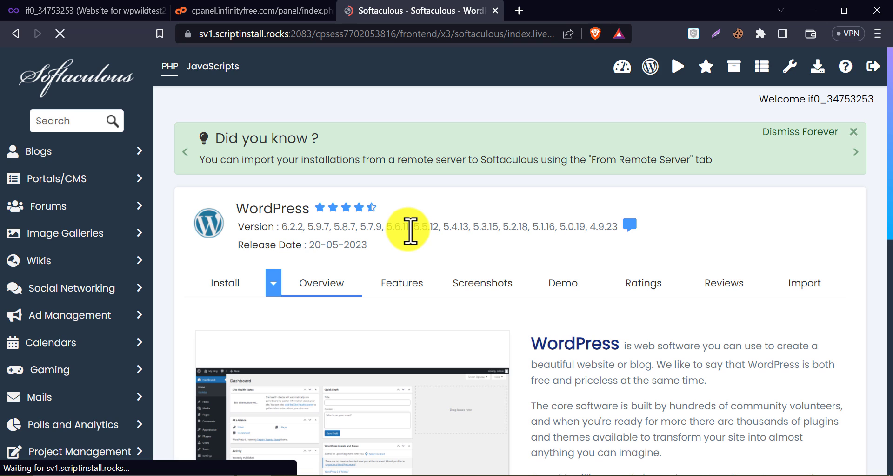
scroll(410, 231, down, 15)
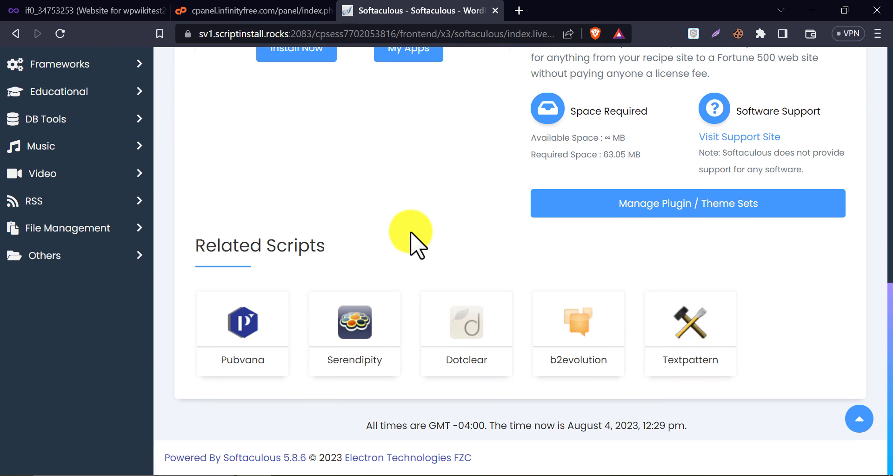
scroll(411, 231, up, 15)
click(214, 248)
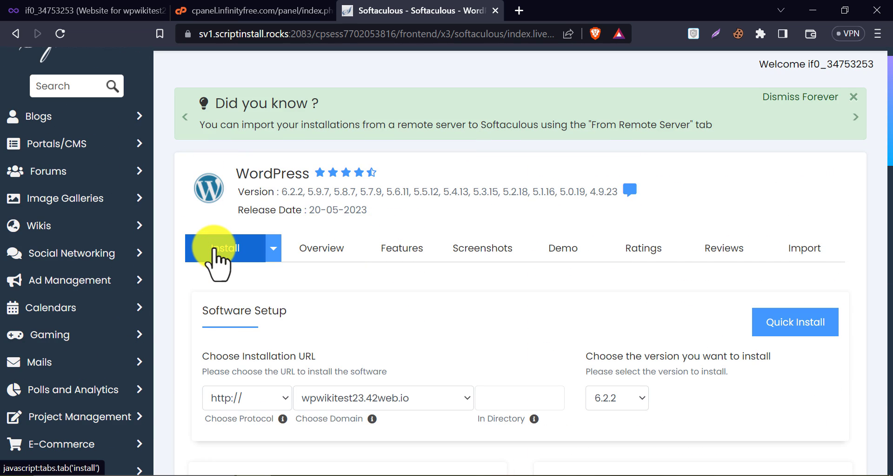
scroll(386, 307, down, 3)
click(408, 262)
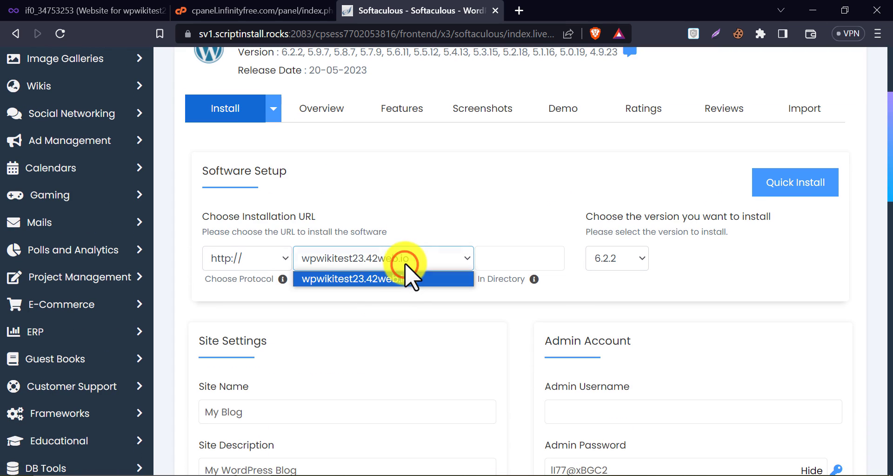
click(358, 279)
click(246, 258)
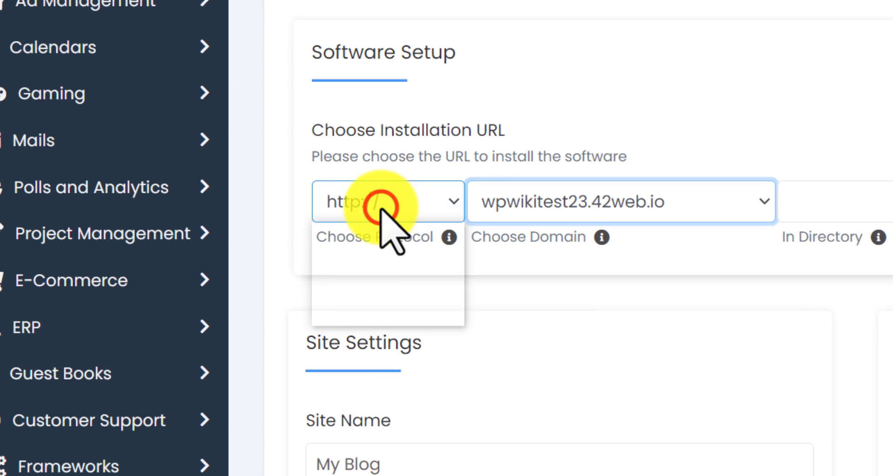
click(399, 284)
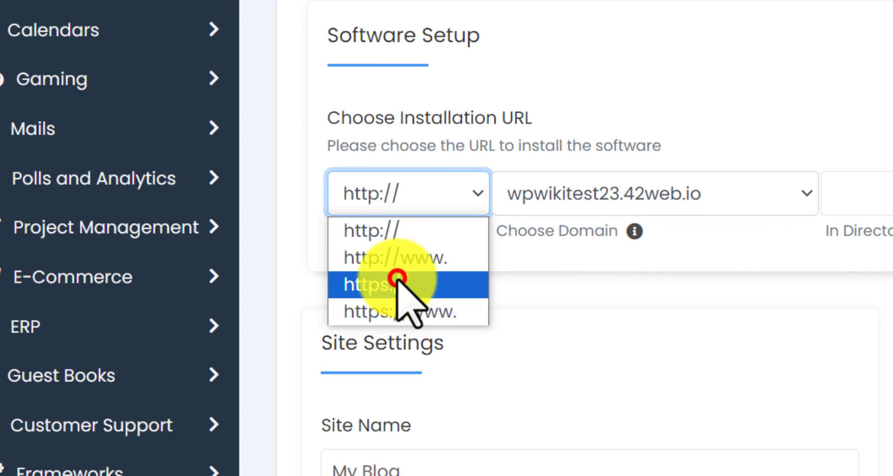
click(411, 207)
click(400, 231)
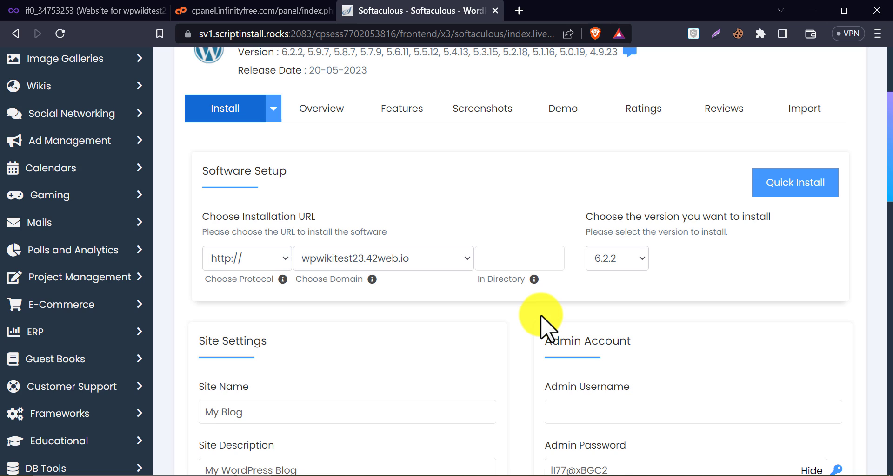
Step: Set the WordPress admin username to adminuser and mask the admin password
scroll(534, 333, down, 5)
click(651, 267)
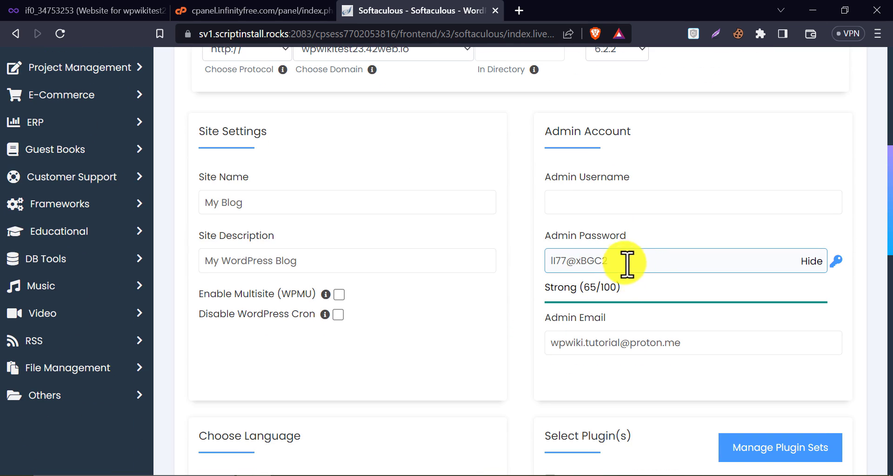
click(582, 205)
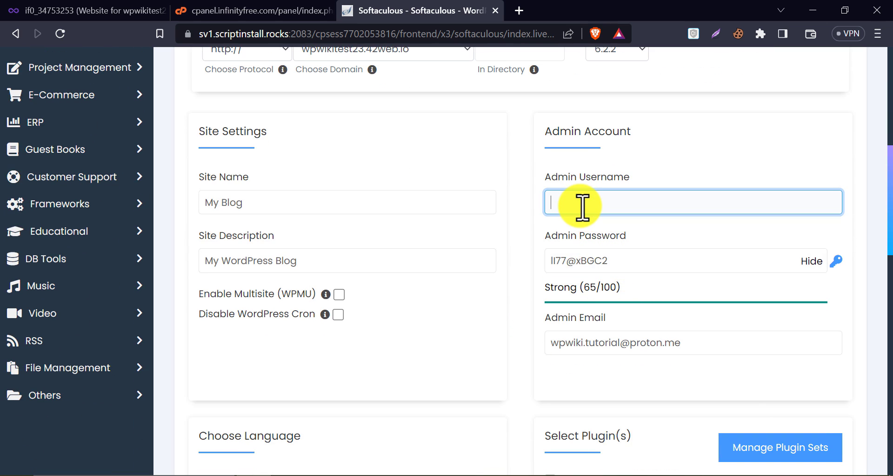
text(adminuser)
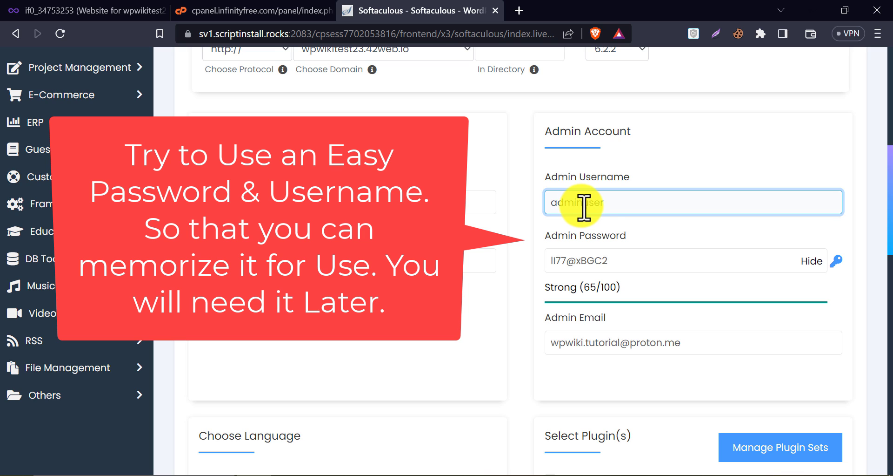
click(831, 261)
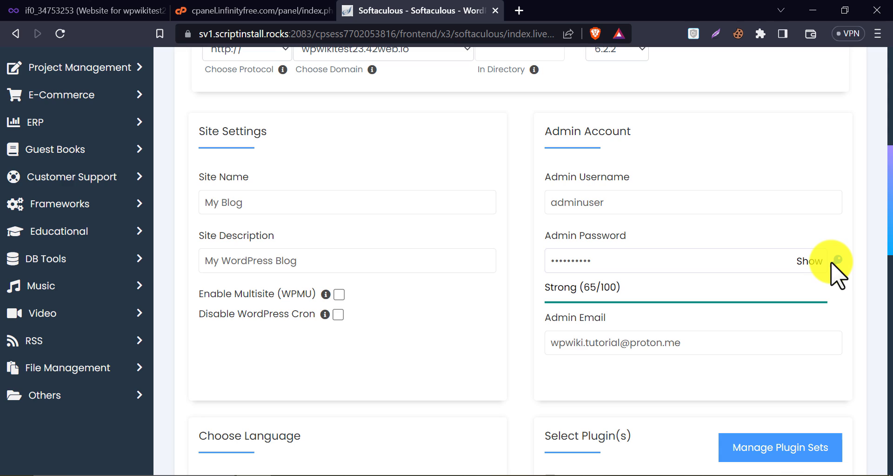
click(832, 261)
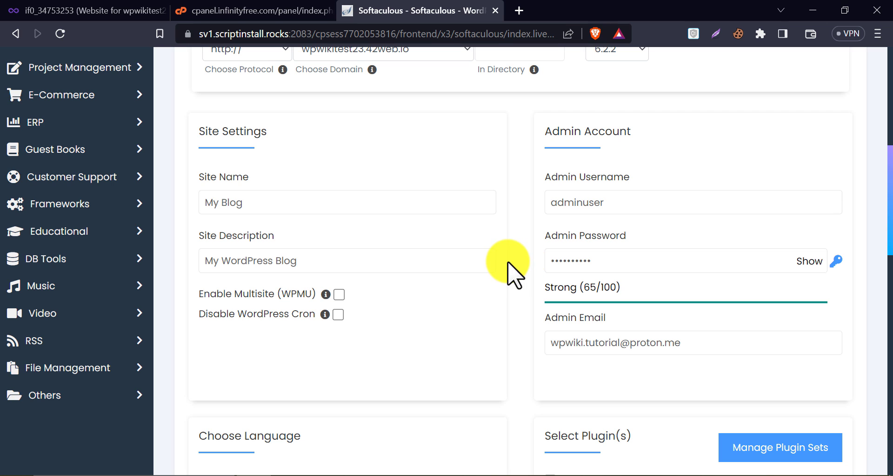
Step: Install WordPress with the default language, plugin and theme options, and open the installed site in a new tab
scroll(509, 262, down, 5)
scroll(509, 262, down, 2)
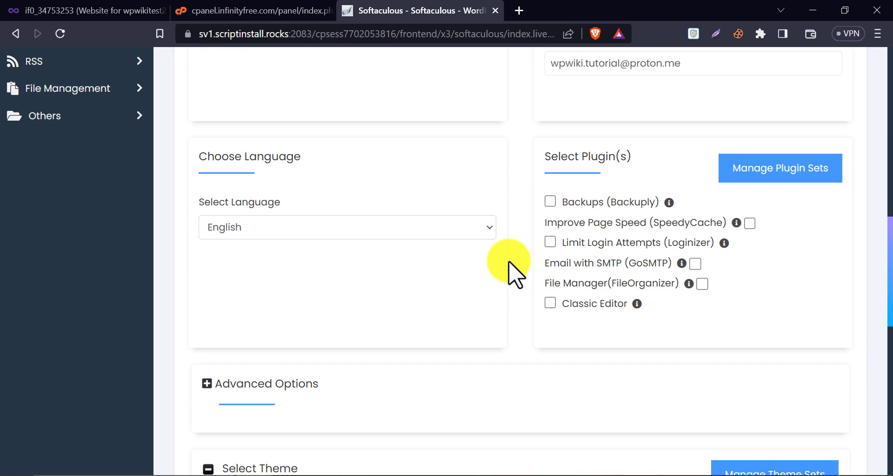
scroll(511, 263, down, 12)
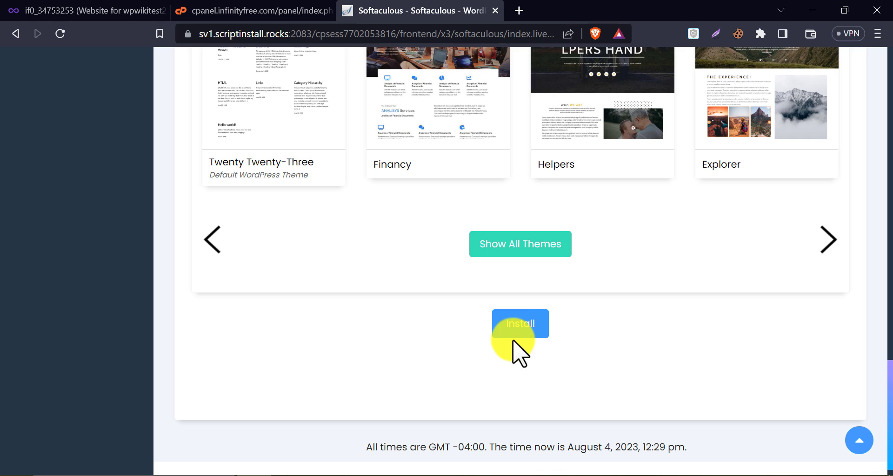
click(518, 324)
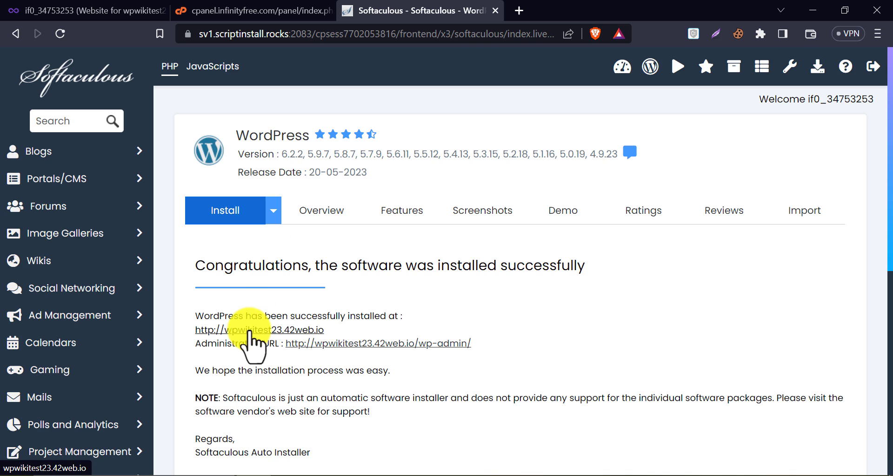
right_click(250, 332)
click(319, 170)
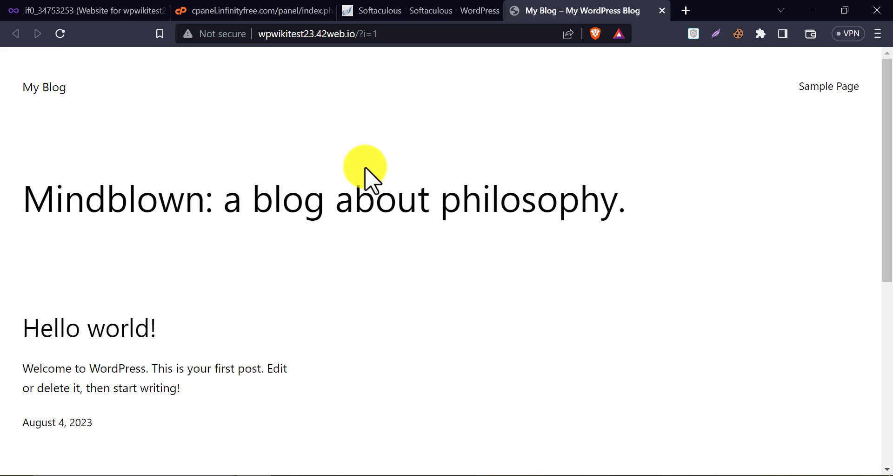
Step: Look over the homepage of the newly installed WordPress site
drag(140, 200, 605, 201)
click(214, 186)
scroll(144, 205, down, 7)
scroll(144, 205, up, 7)
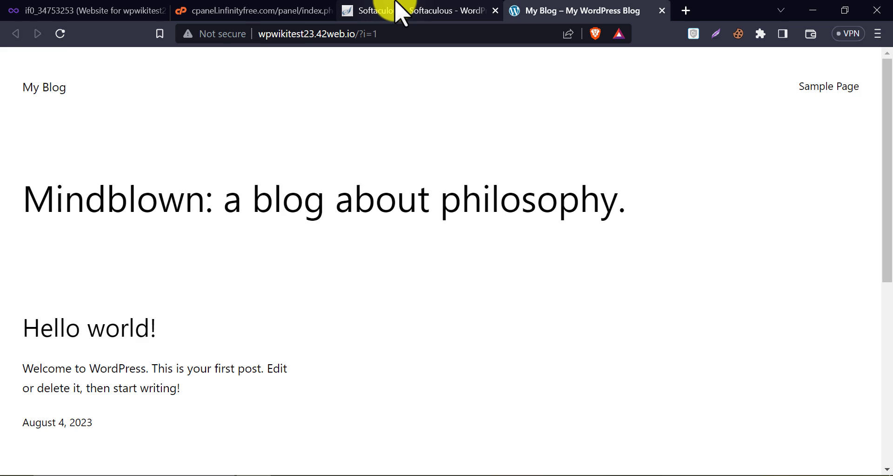
Step: Open the new site's WordPress admin dashboard from the Softaculous installation page and check the site's connection security information
click(403, 10)
click(399, 343)
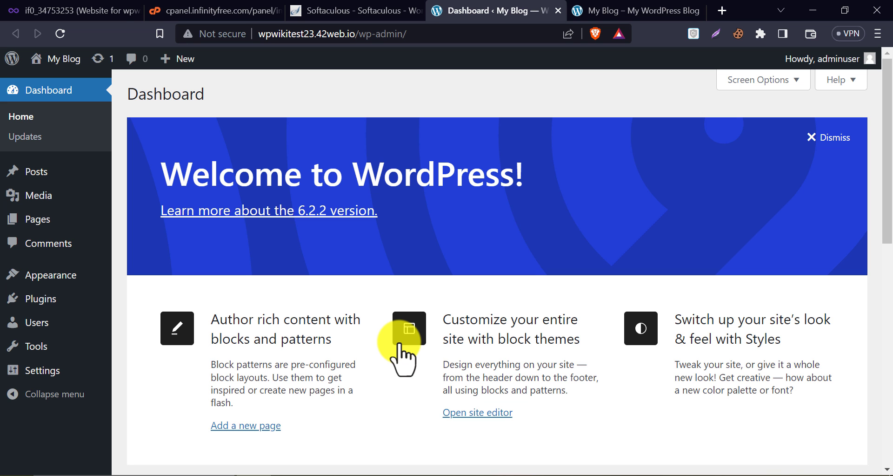
scroll(407, 309, down, 6)
scroll(409, 279, up, 6)
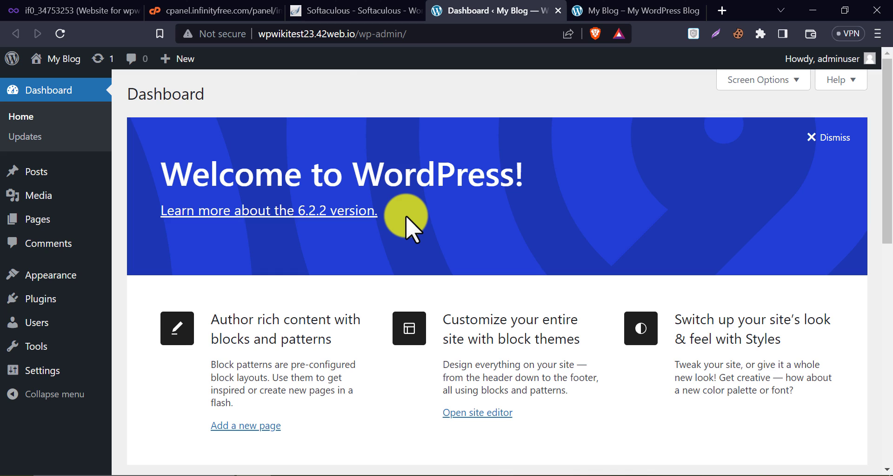
click(215, 34)
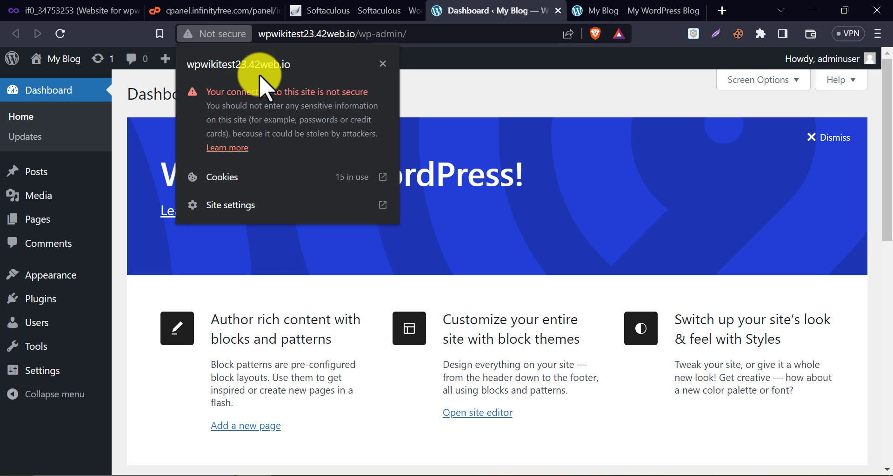
click(231, 38)
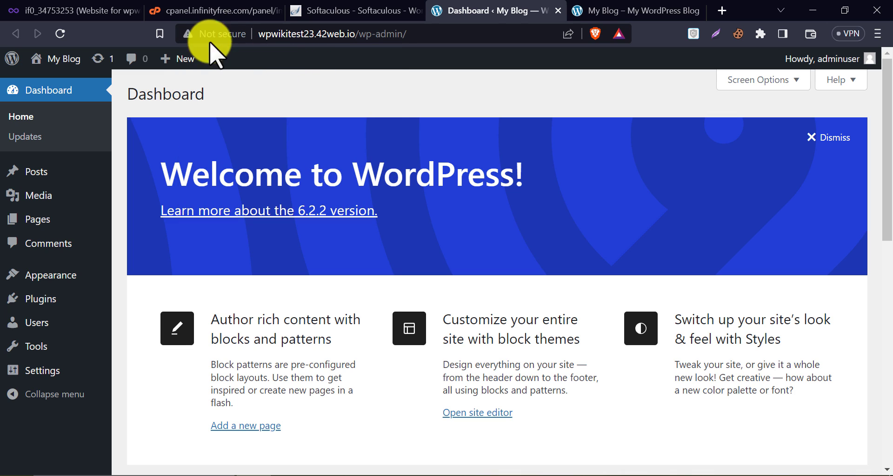
Step: Switch to the InfinityFree dashboard, go to the free SSL certificates and start a new SSL certificate order
click(90, 14)
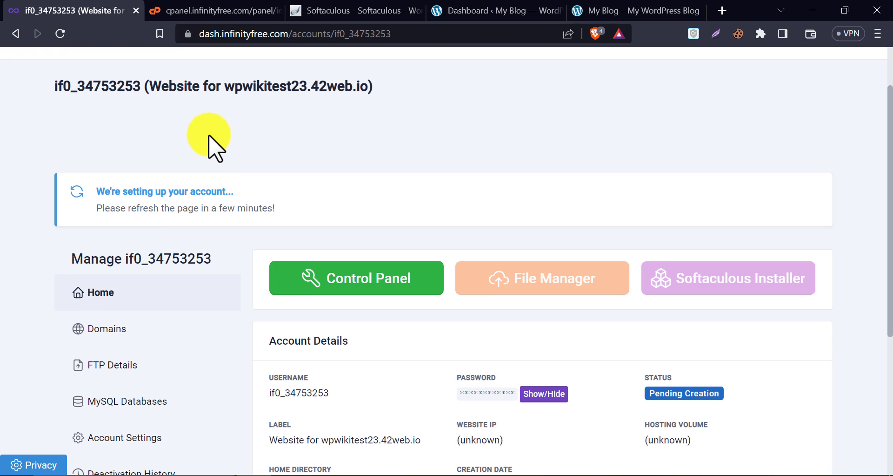
scroll(182, 125, up, 2)
click(60, 33)
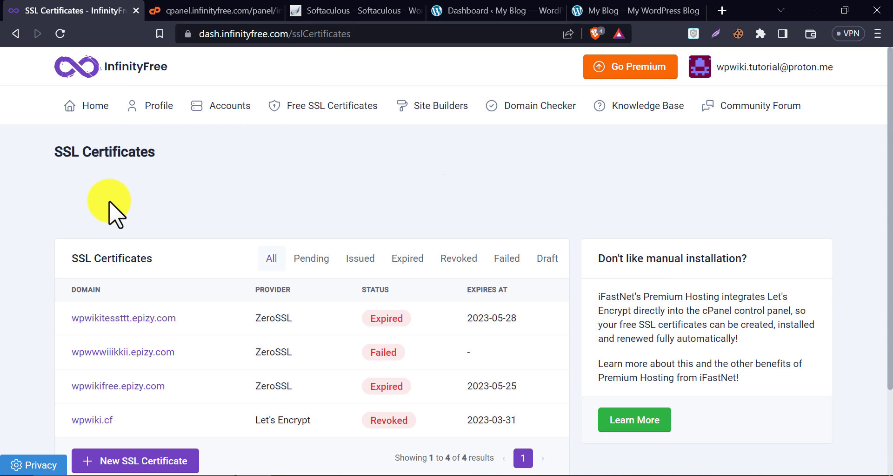
scroll(3, 230, down, 1)
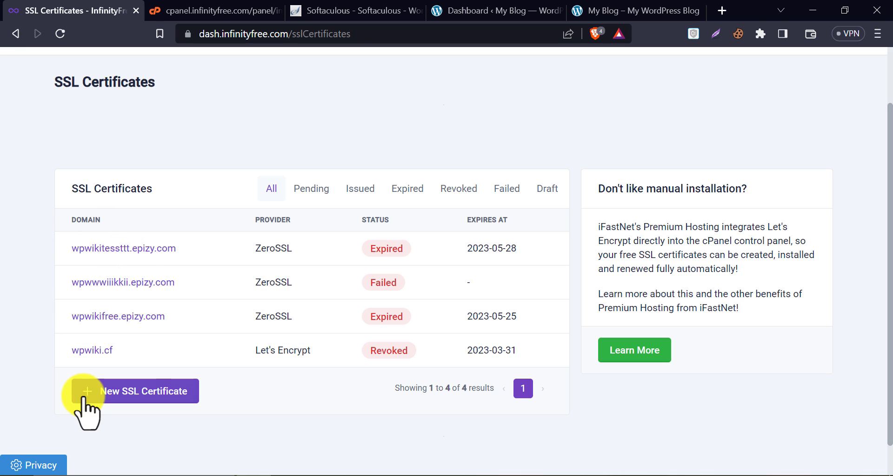
click(109, 390)
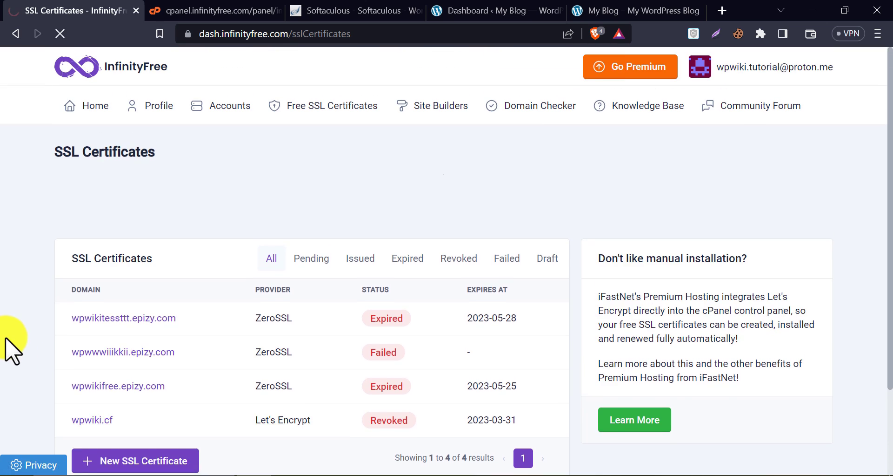
scroll(56, 279, down, 1)
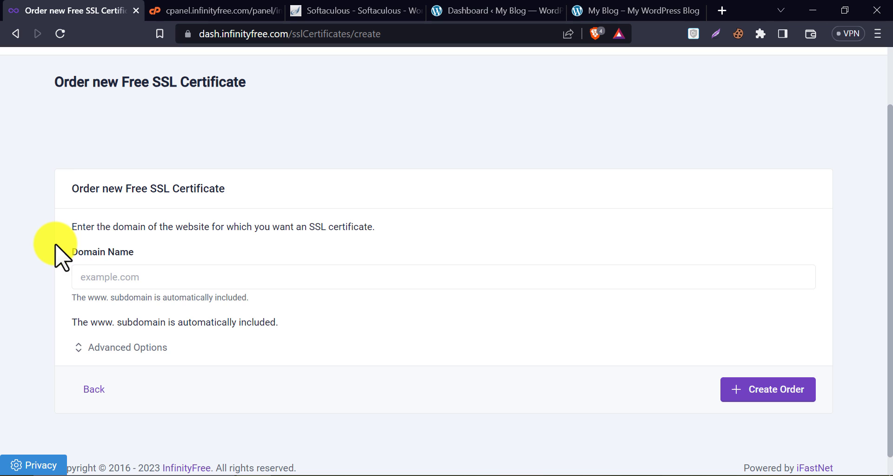
Step: Copy the domain wpwikitest23.42web.io from the address of the open WordPress site
click(605, 11)
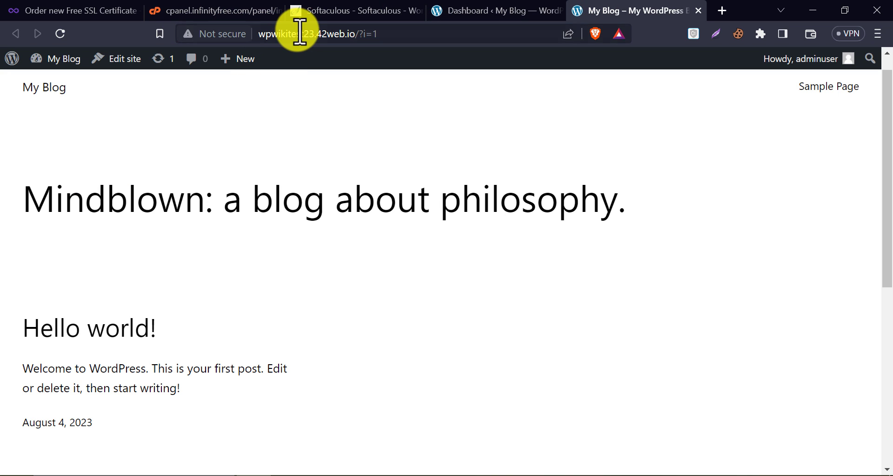
click(359, 35)
click(365, 34)
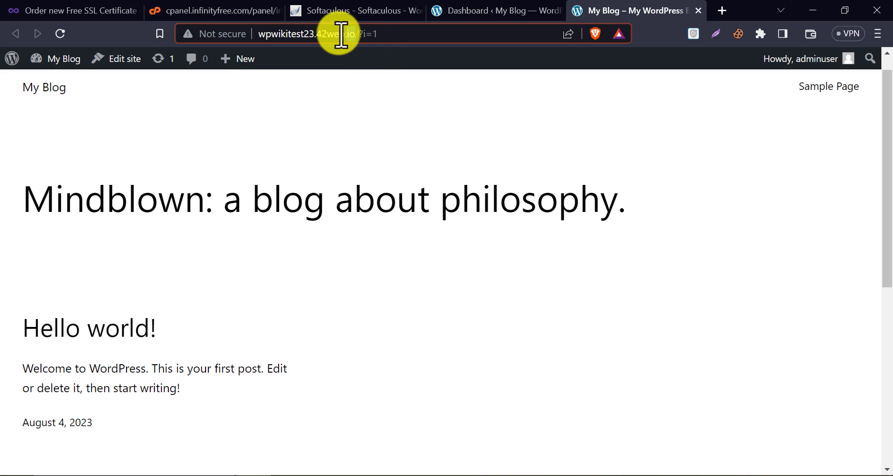
drag(342, 35, 259, 34)
right_click(268, 38)
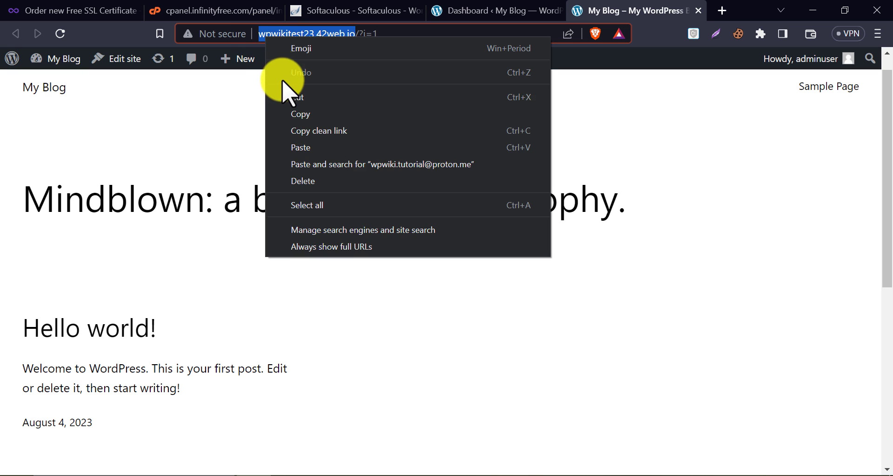
click(300, 114)
click(100, 7)
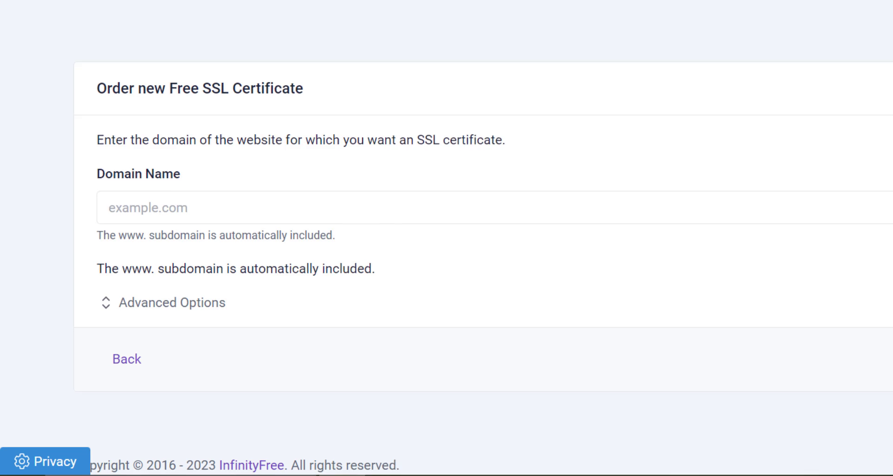
click(201, 173)
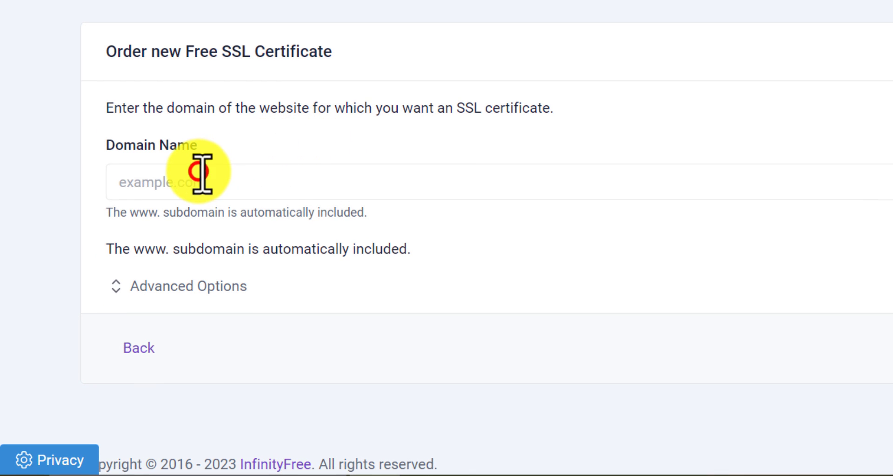
right_click(199, 174)
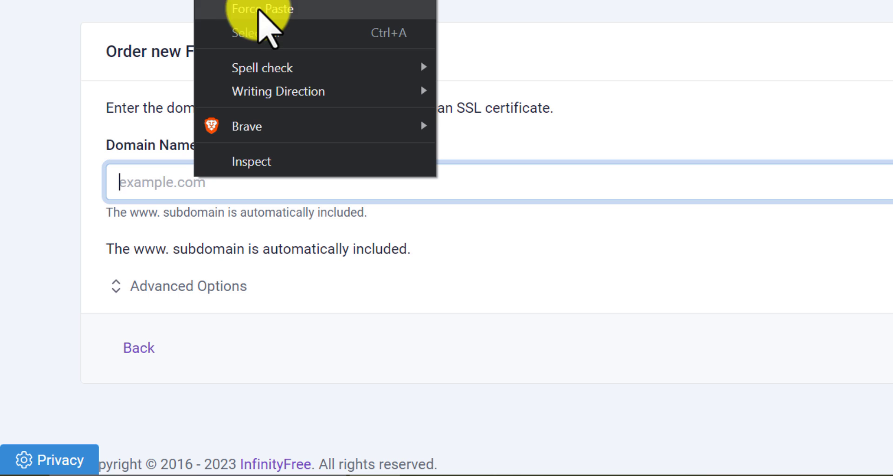
click(265, 7)
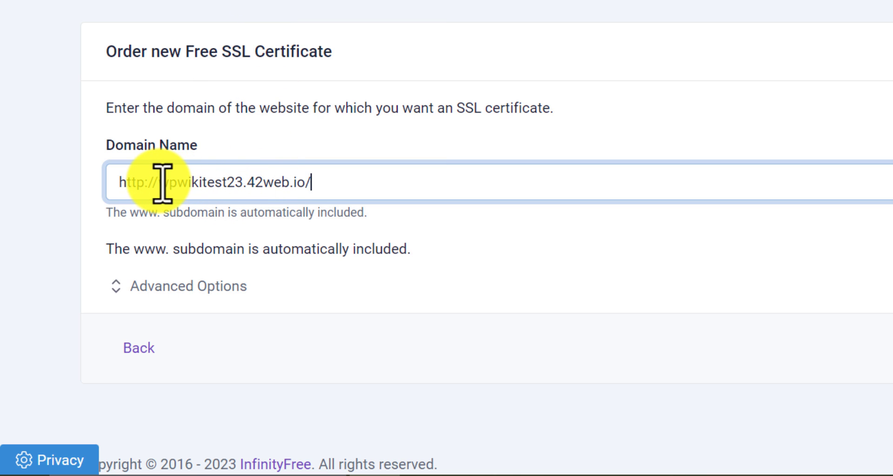
drag(163, 183, 114, 179)
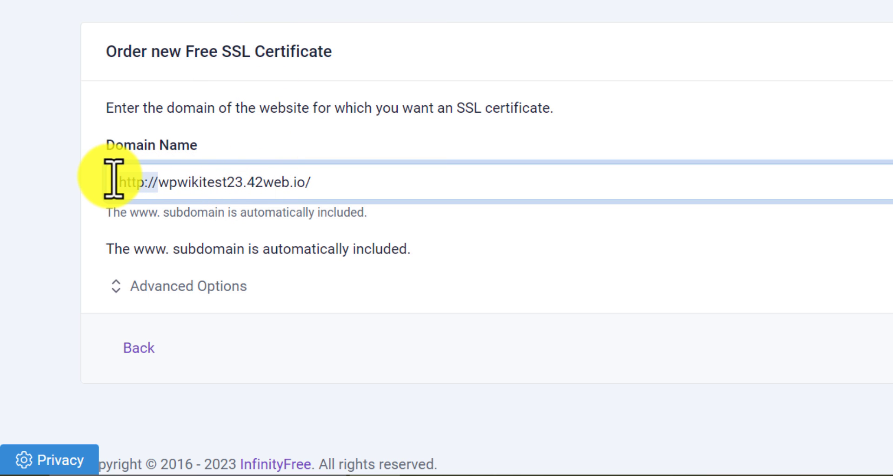
key(BackSpace)
click(369, 183)
key(BackSpace)
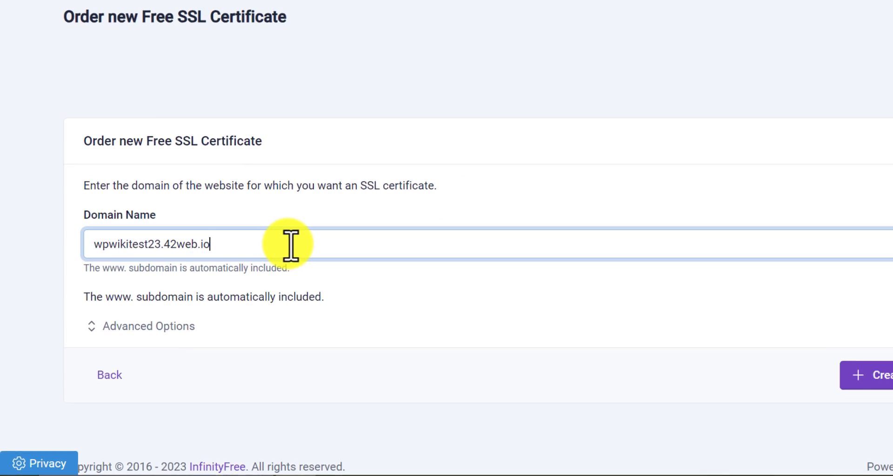
click(291, 201)
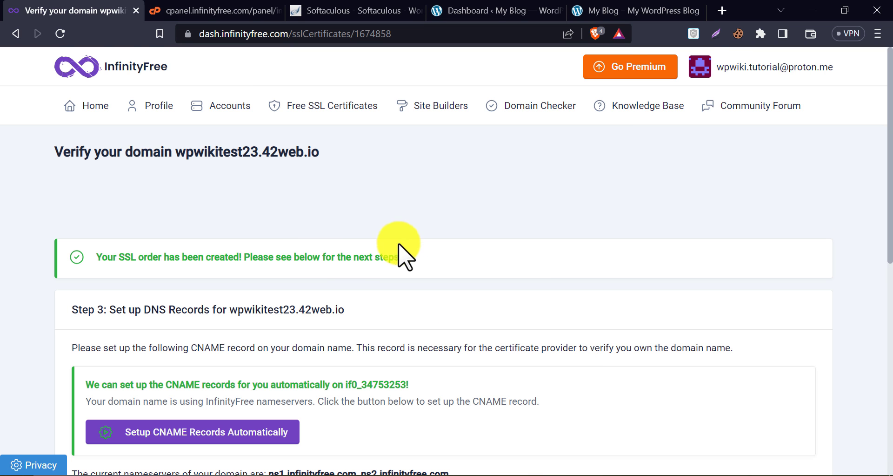
Step: Review the DNS setup instructions for wpwikitest23.42web.io and have the CNAME records set up automatically
drag(100, 258, 349, 254)
click(345, 257)
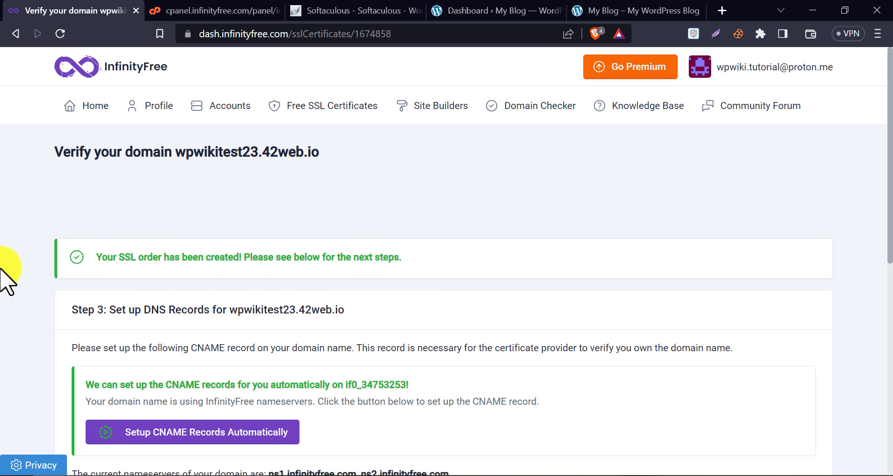
scroll(4, 275, down, 3)
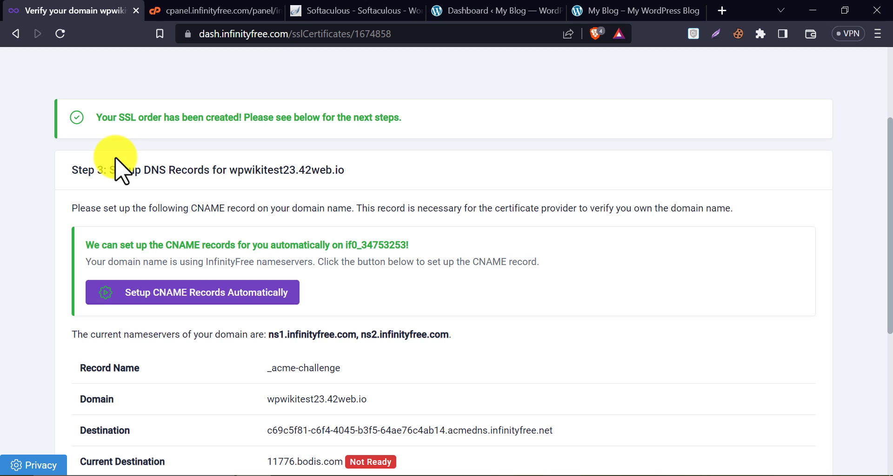
scroll(40, 220, up, 5)
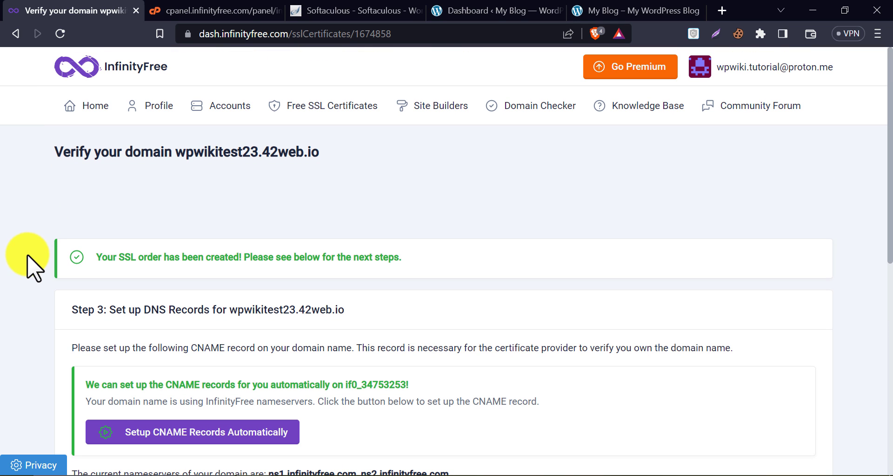
scroll(29, 260, down, 2)
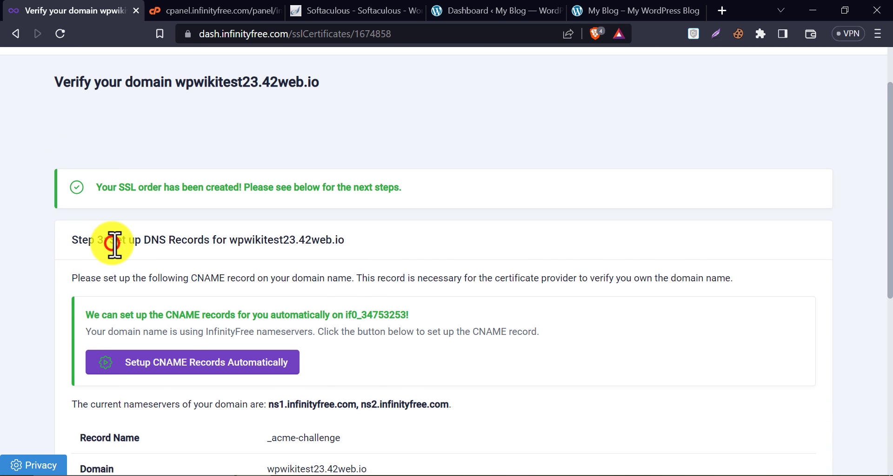
drag(114, 243, 343, 240)
click(236, 239)
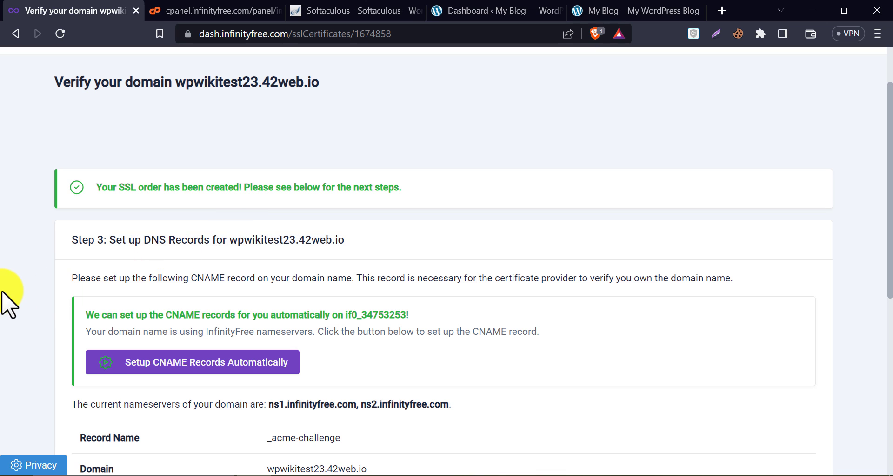
scroll(8, 305, down, 1)
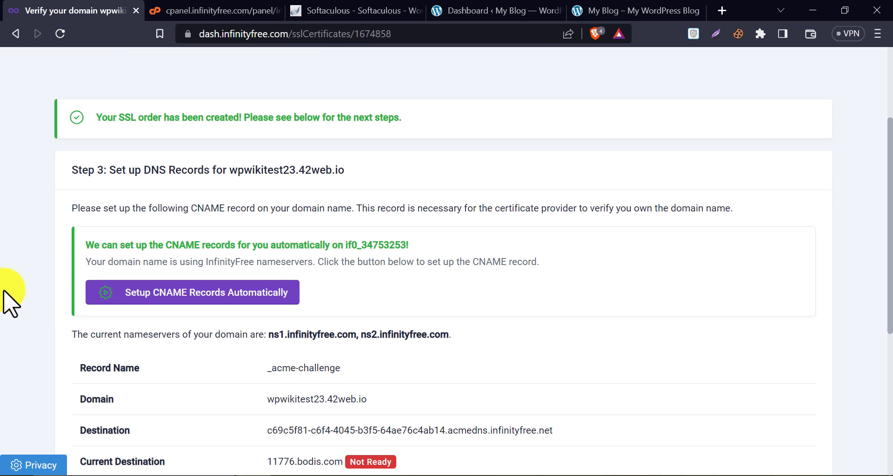
scroll(8, 305, down, 1)
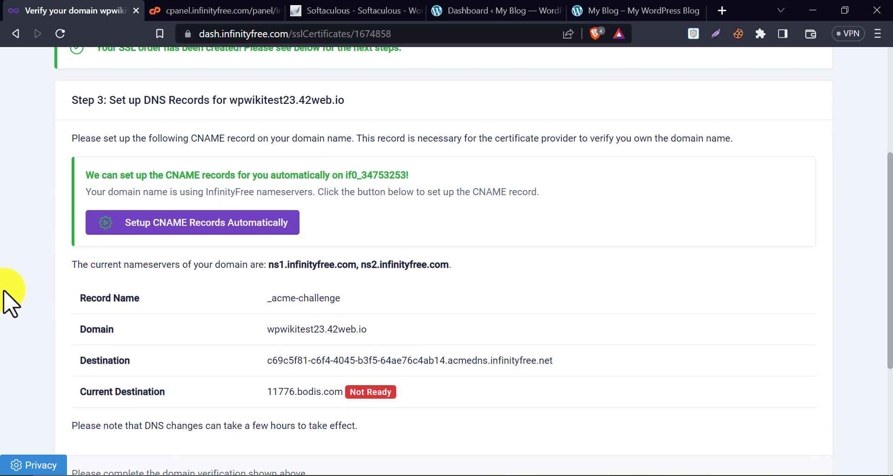
click(98, 230)
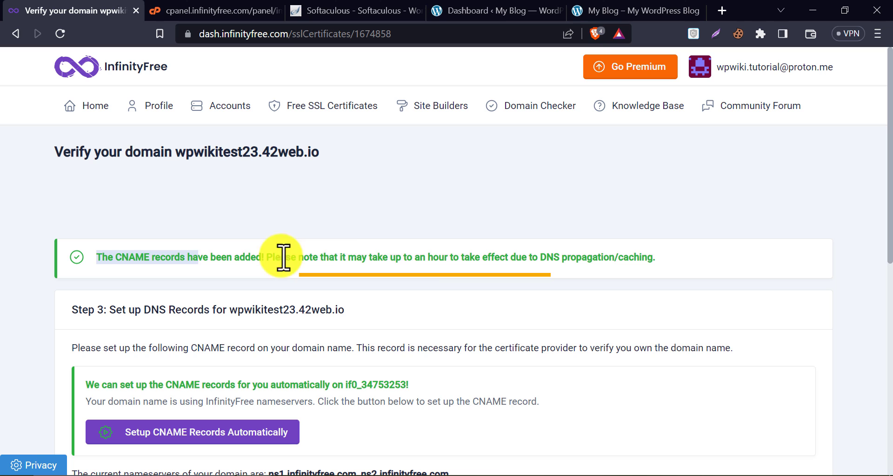
Step: Read the notice about the CNAME records and check the record's destination and current destination status
drag(284, 258, 608, 255)
click(446, 257)
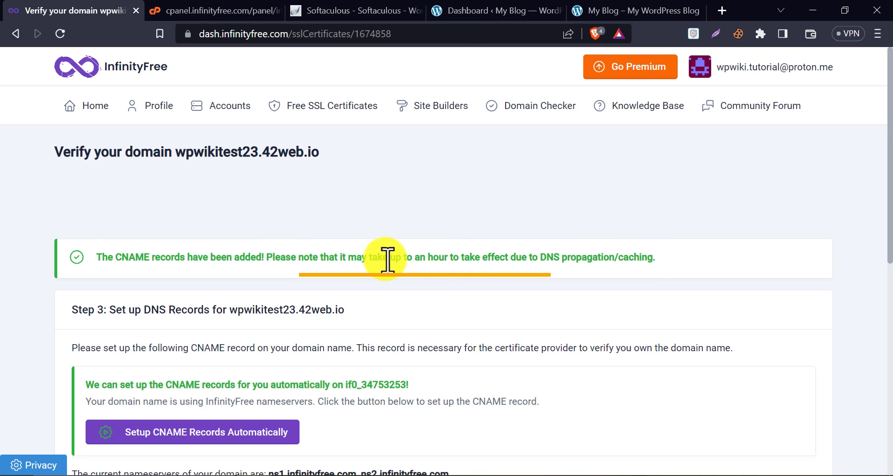
drag(388, 259, 507, 257)
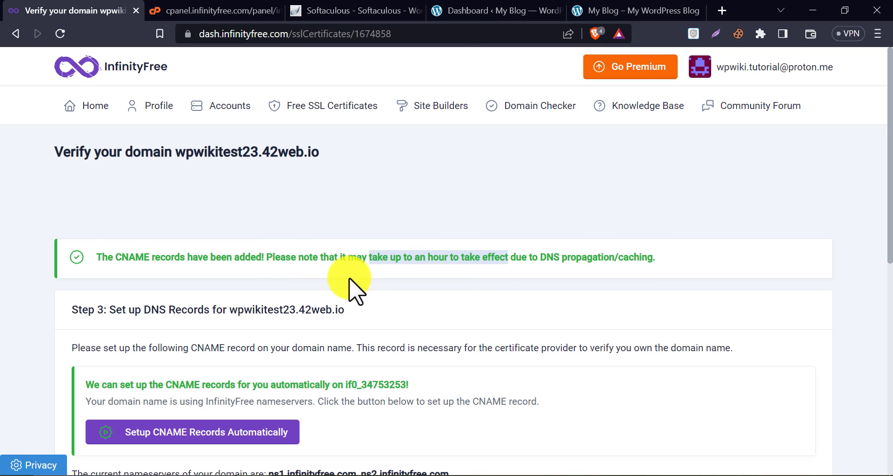
scroll(44, 266, down, 5)
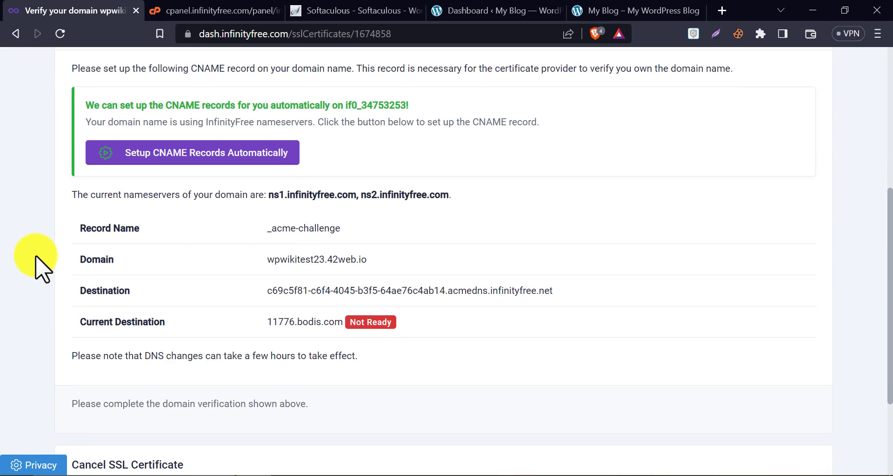
scroll(38, 258, up, 3)
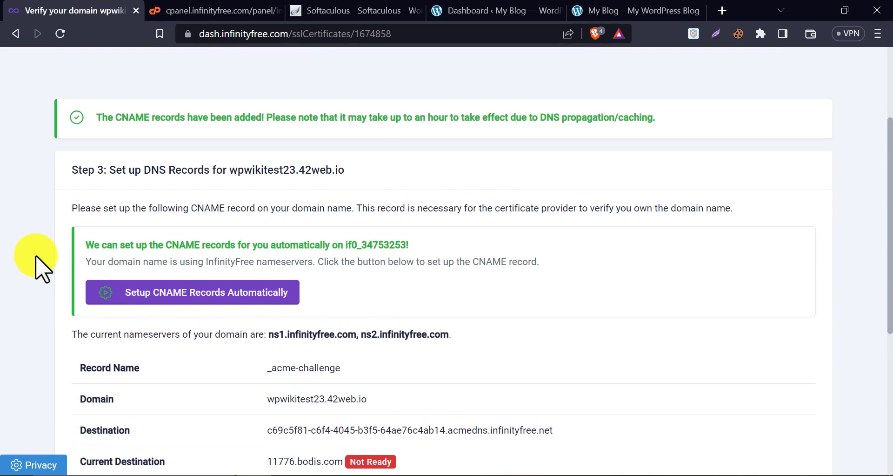
scroll(36, 263, down, 3)
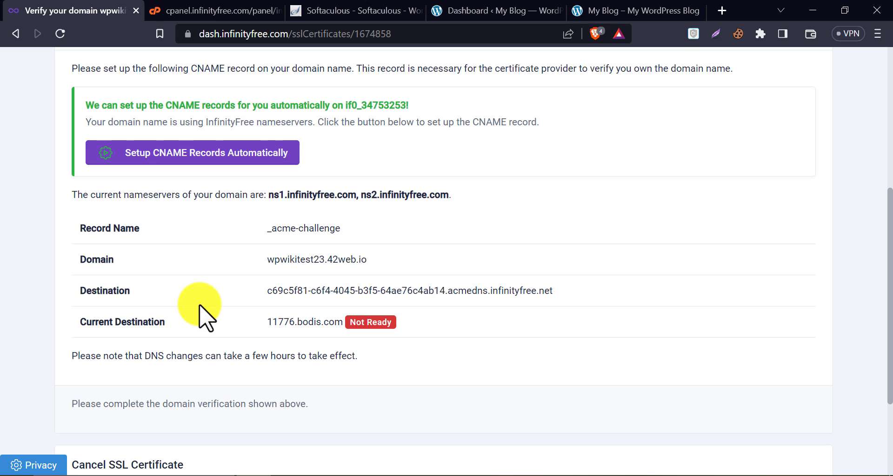
scroll(233, 323, up, 3)
scroll(186, 321, down, 3)
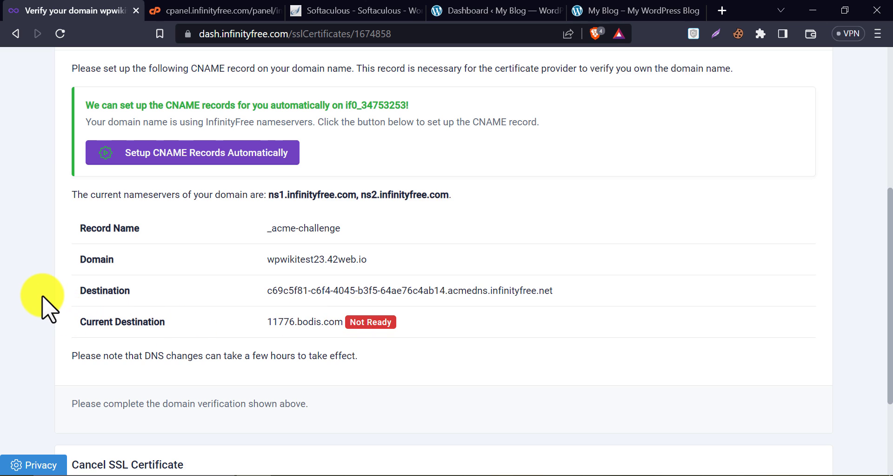
scroll(44, 299, up, 6)
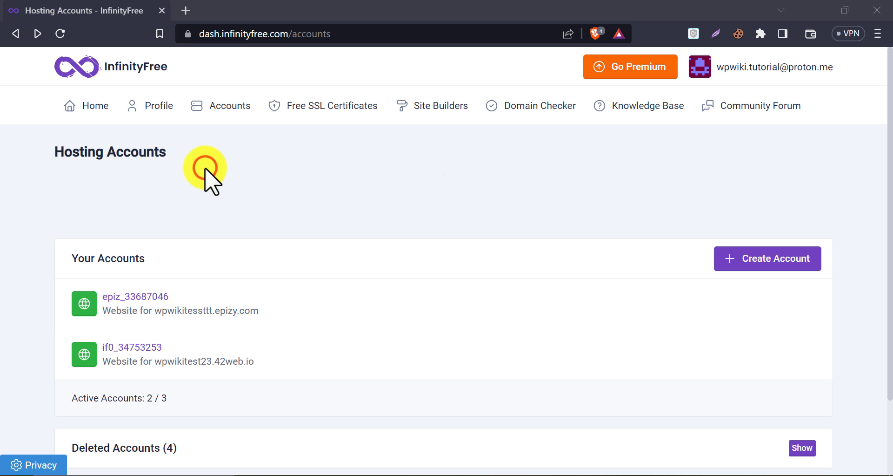
Step: Open the draft SSL certificate order for wpwikitest23.42web.io from the list of free SSL certificates
click(295, 110)
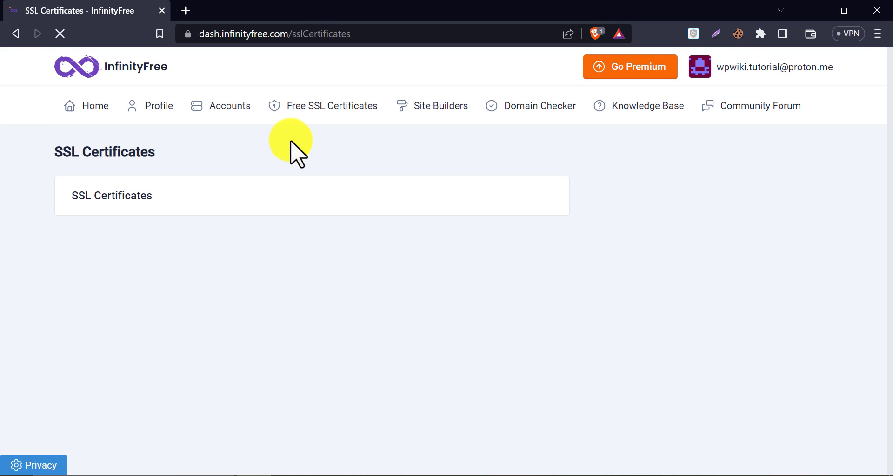
scroll(200, 219, down, 2)
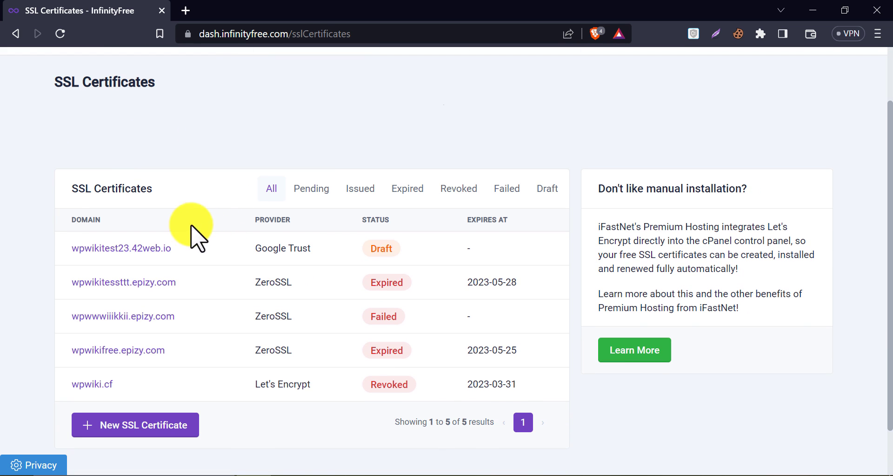
click(149, 248)
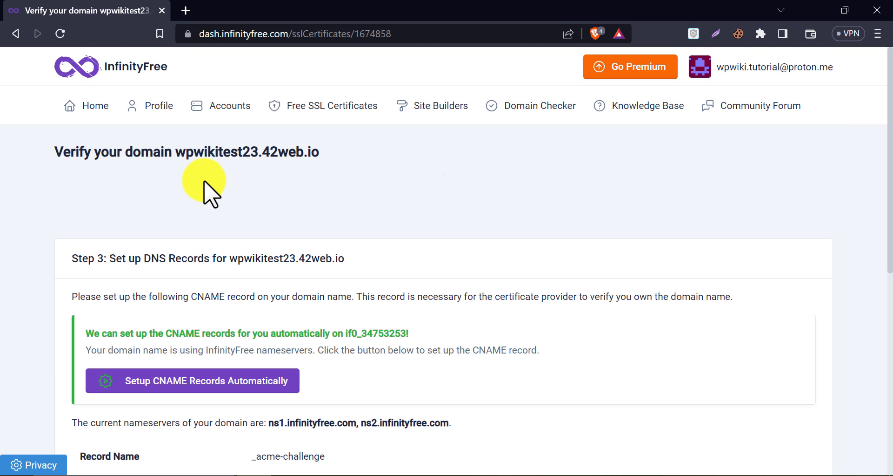
Step: Check the CNAME record's current destination status and request the certificate for wpwikitest23.42web.io
scroll(208, 193, down, 6)
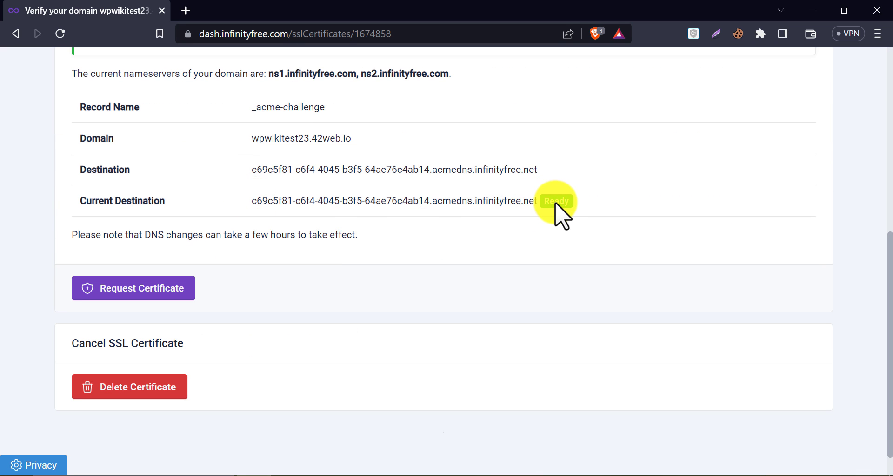
scroll(424, 274, up, 3)
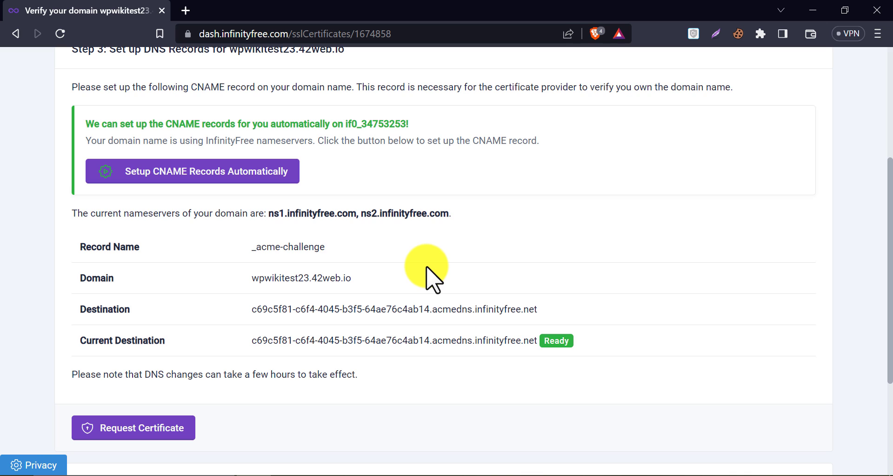
scroll(428, 272, down, 2)
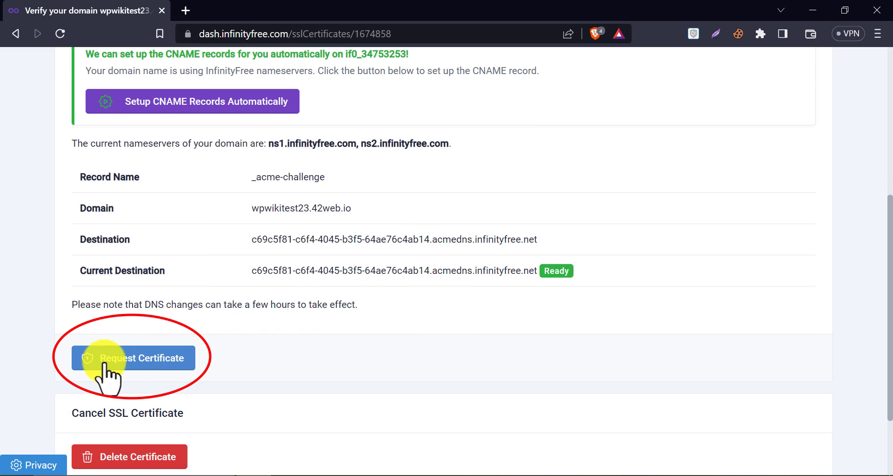
click(104, 365)
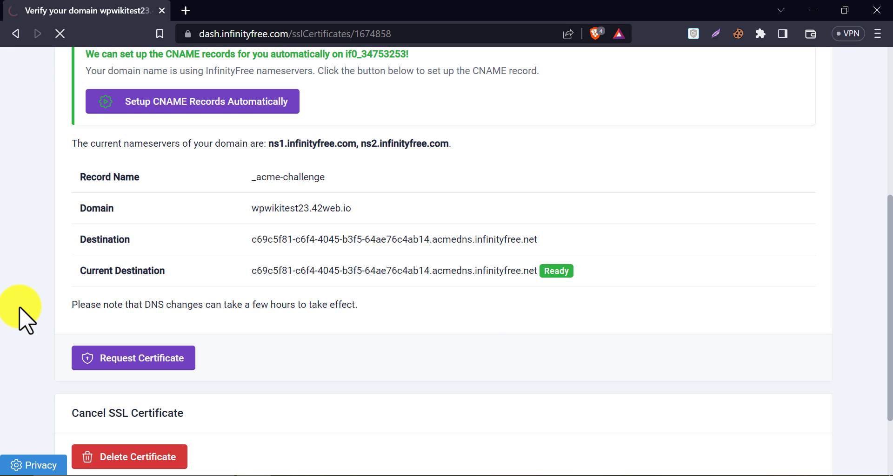
Step: Read the certificate request notice and reload the page to see whether the certificate has been created
scroll(26, 304, down, 7)
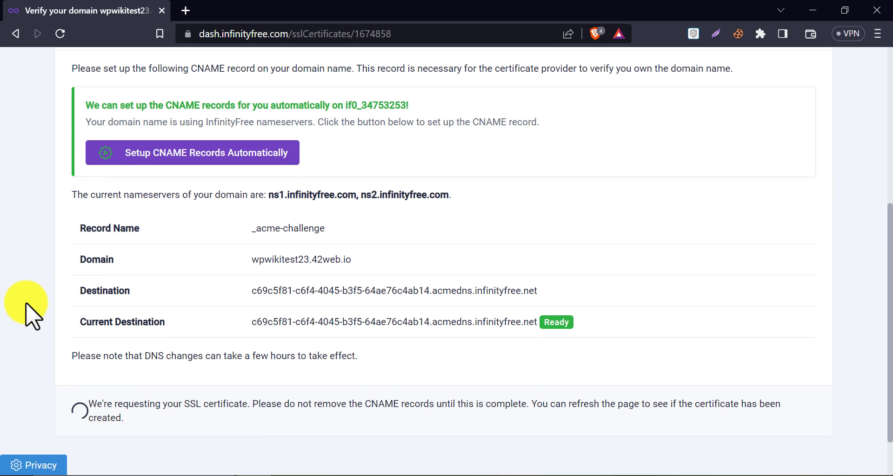
scroll(26, 304, down, 2)
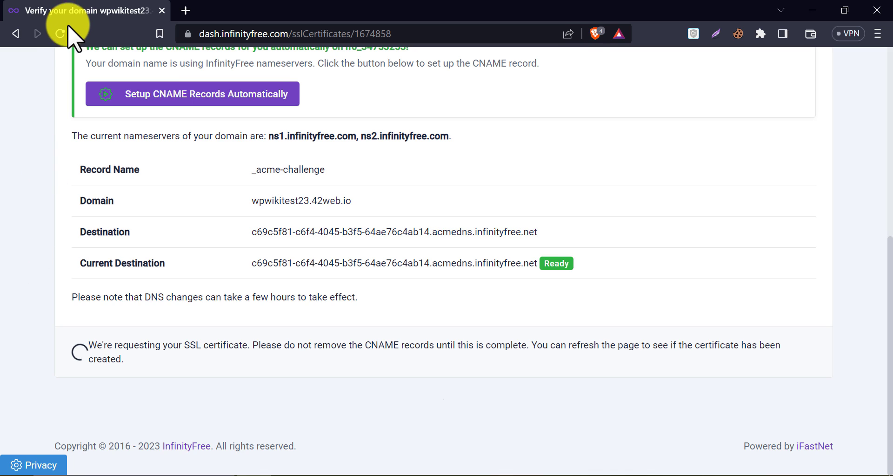
click(60, 33)
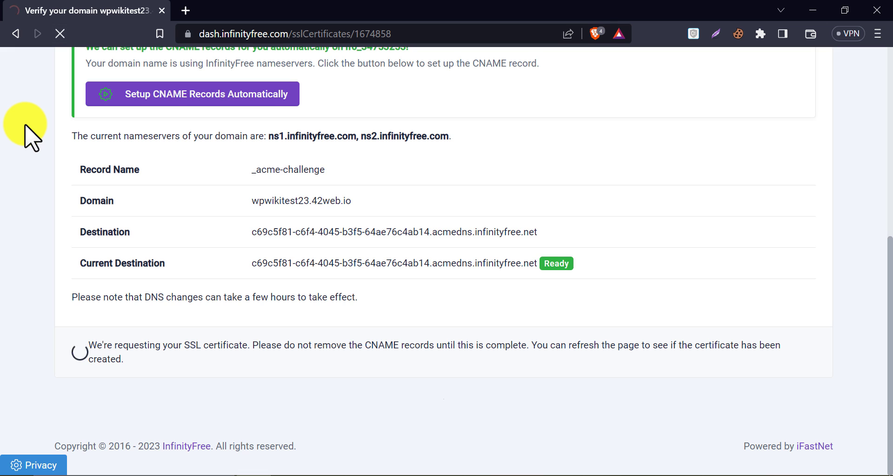
Step: Review the issued certificate's details and have it installed automatically on wpwikitest23.42web.io
scroll(26, 135, down, 6)
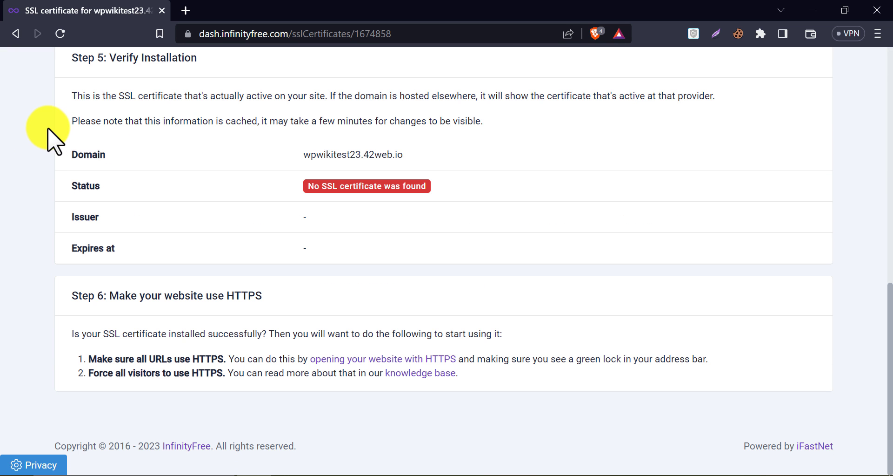
scroll(49, 132, up, 3)
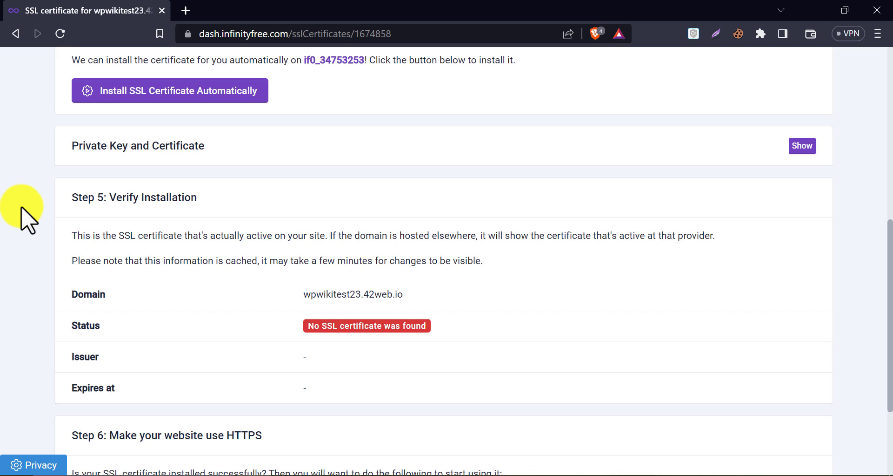
scroll(24, 215, up, 6)
drag(70, 153, 89, 169)
click(84, 165)
scroll(17, 196, down, 2)
scroll(9, 201, up, 4)
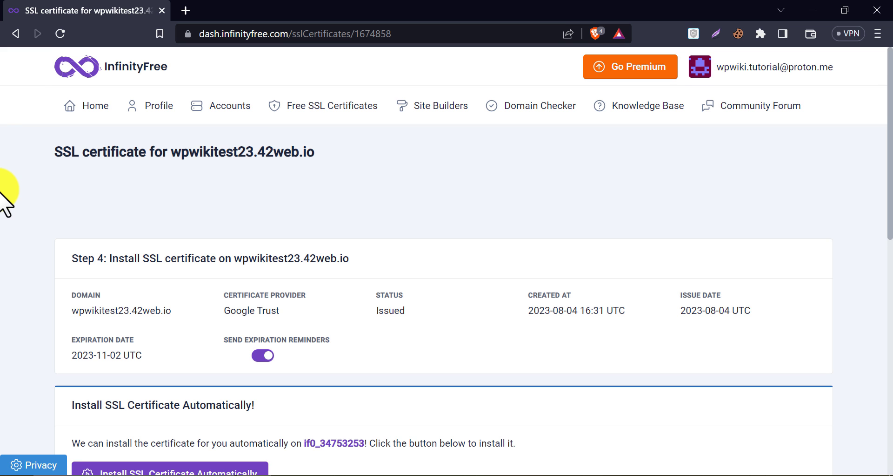
scroll(9, 198, down, 5)
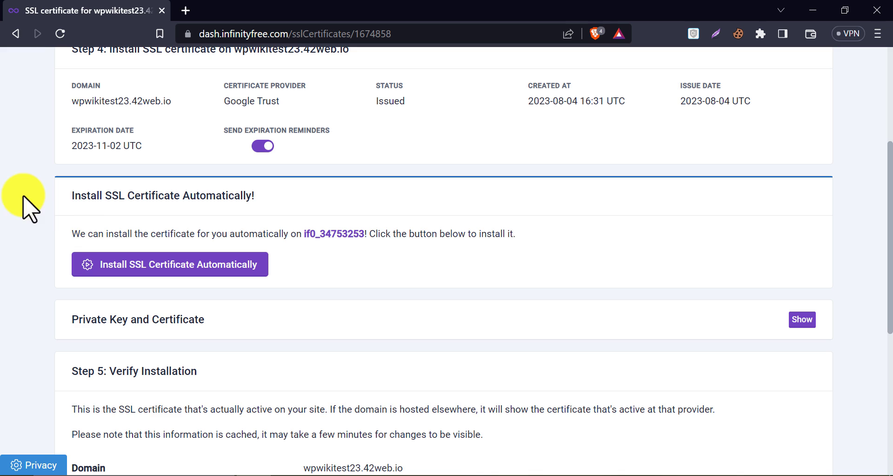
click(104, 266)
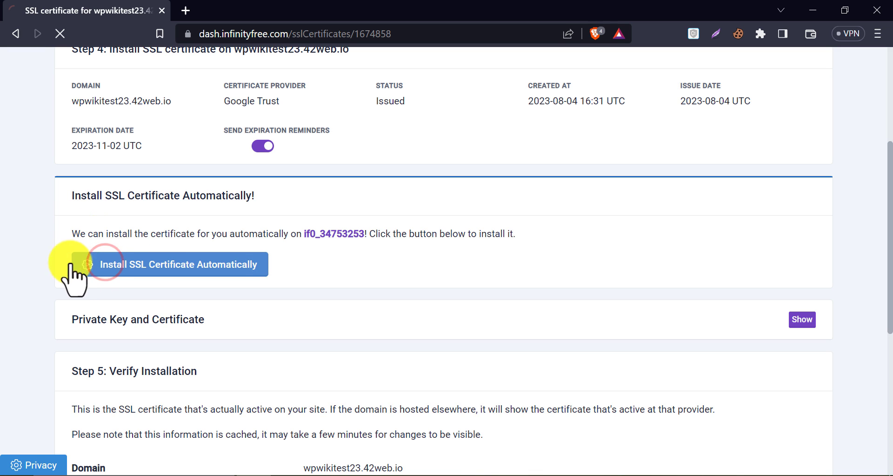
Step: Reload the certificate page and check the status, issuer and expiry date in the installation verification section
scroll(14, 235, down, 2)
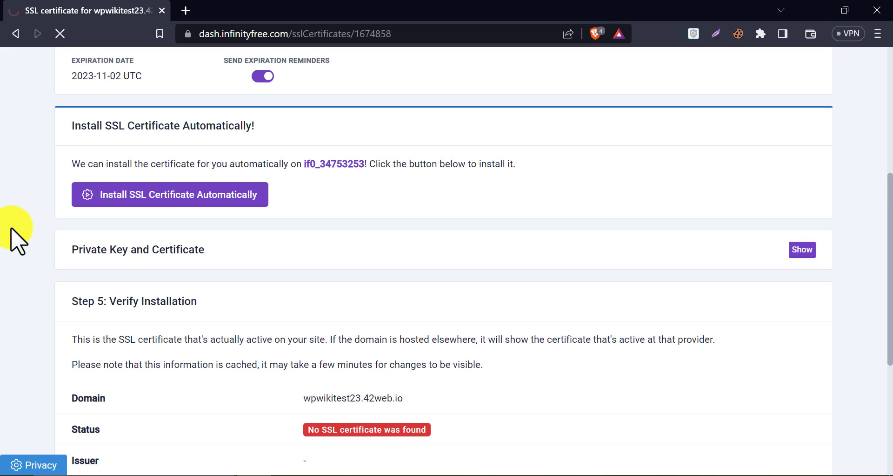
scroll(17, 238, down, 8)
scroll(17, 237, up, 1)
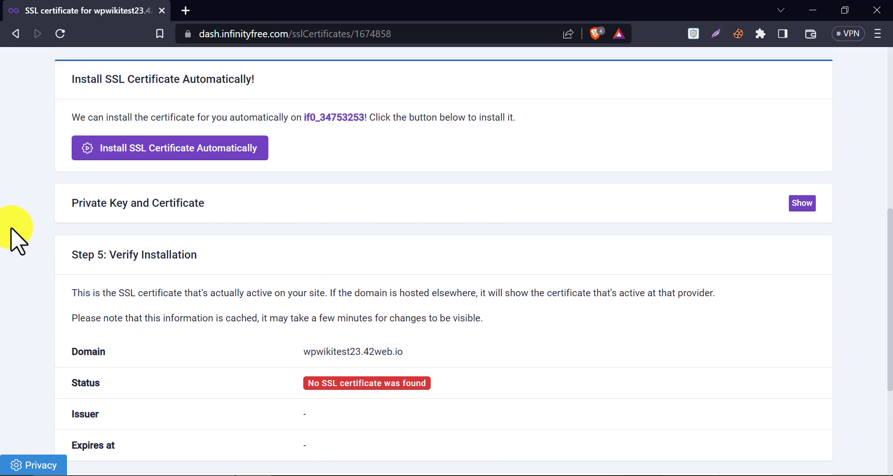
scroll(16, 238, up, 7)
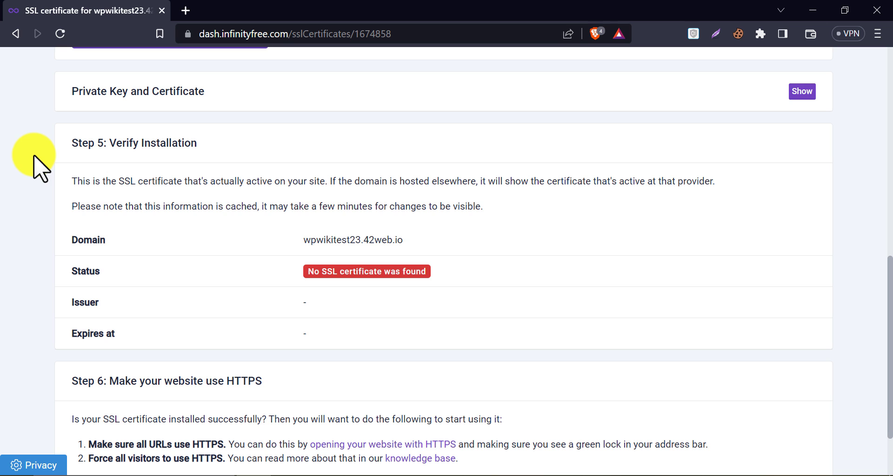
click(60, 34)
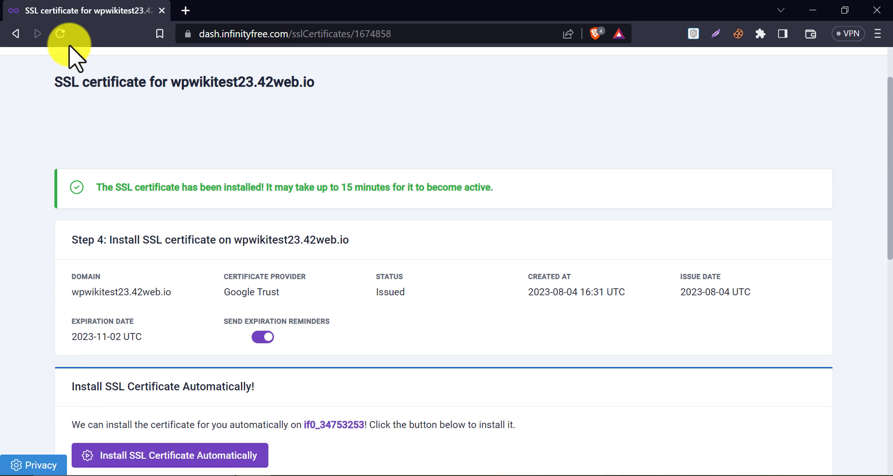
click(63, 36)
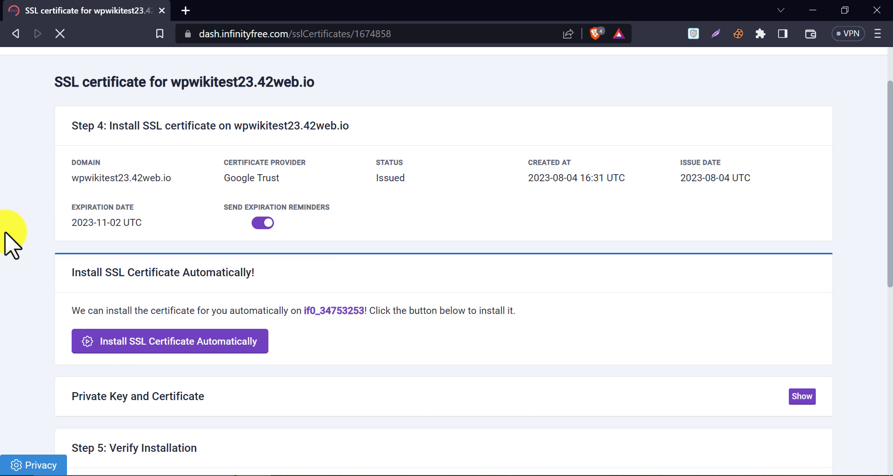
scroll(11, 244, down, 8)
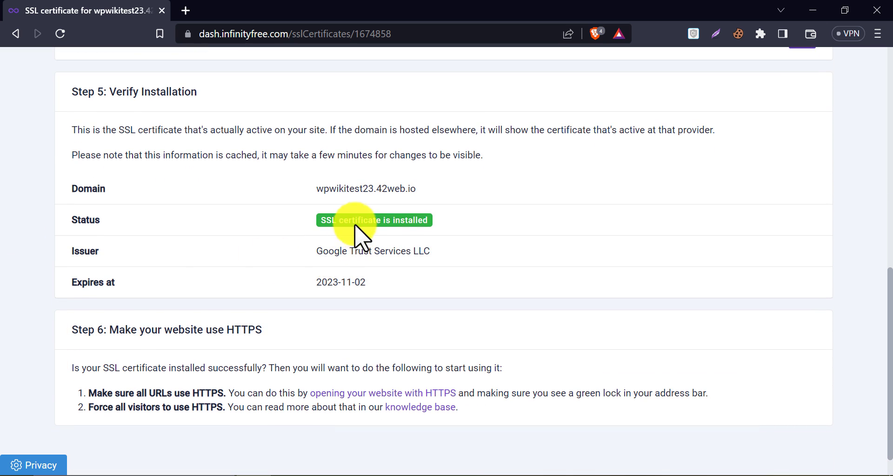
scroll(186, 275, up, 5)
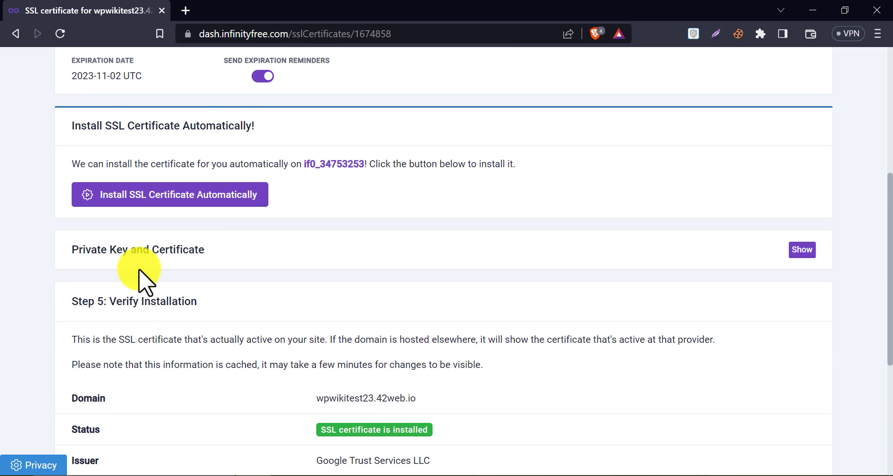
scroll(141, 260, up, 4)
scroll(359, 335, up, 1)
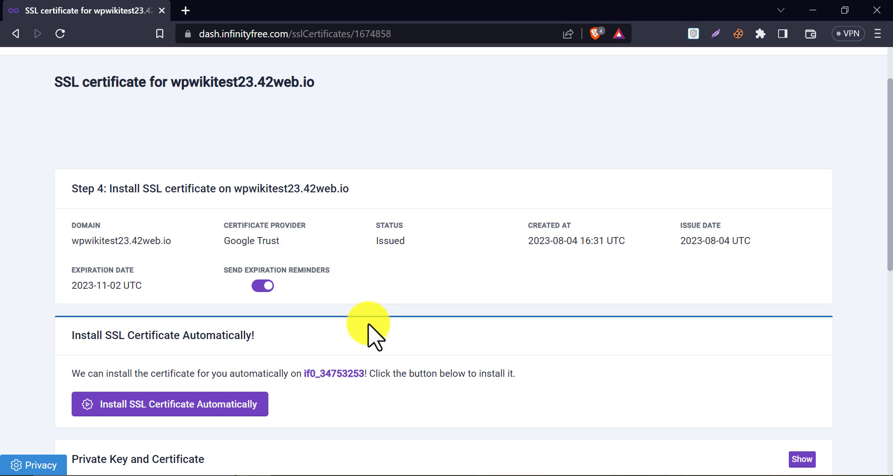
Step: Switch to the WordPress site wpwikitest23.42web.io and check its connection security in the address
drag(235, 189, 341, 186)
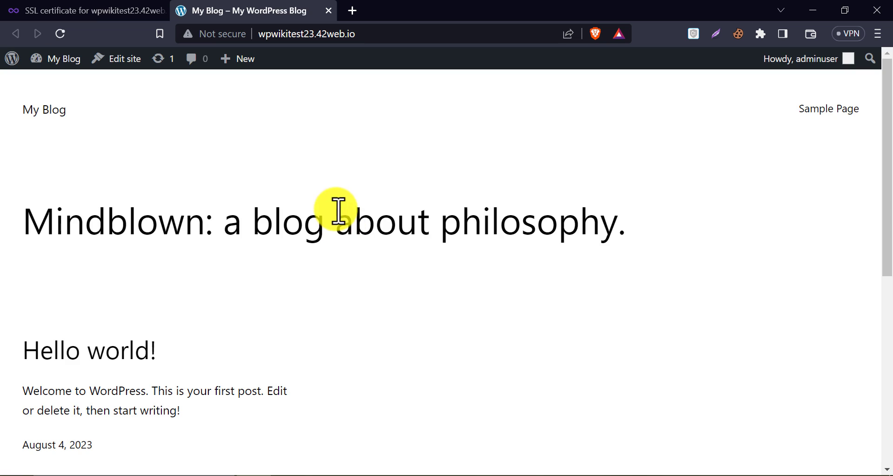
click(219, 34)
click(219, 34)
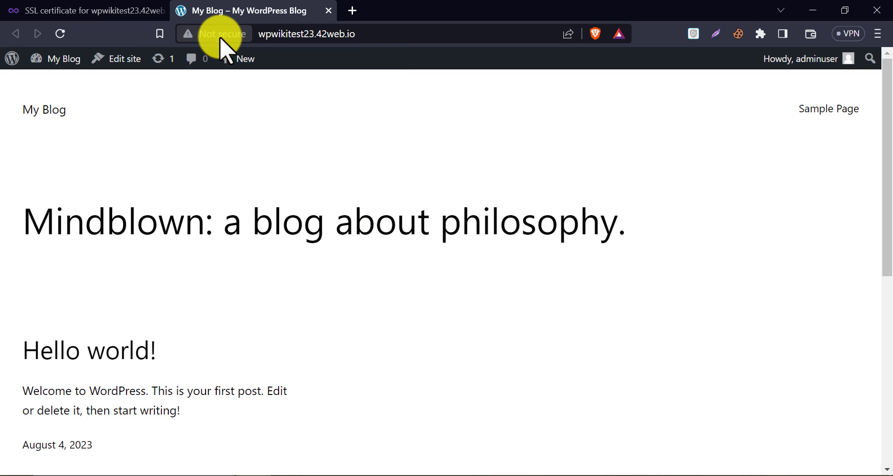
click(298, 34)
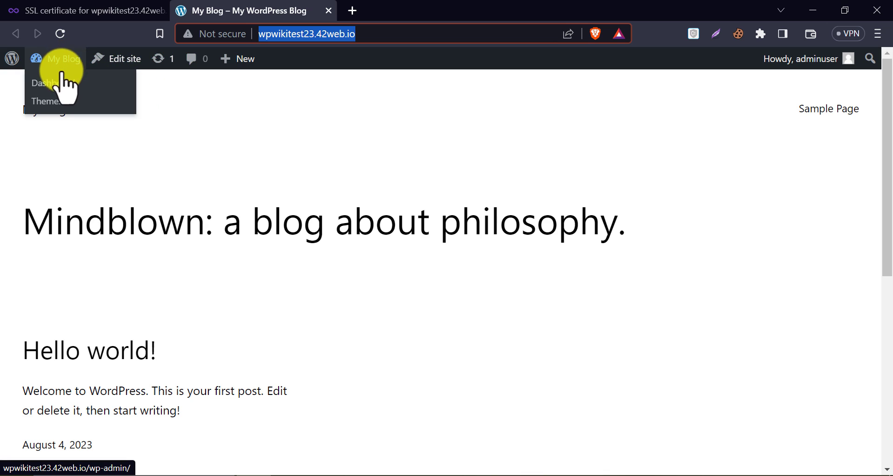
Step: Go through the WordPress dashboard to the page for adding plugins and search for "https"
click(62, 77)
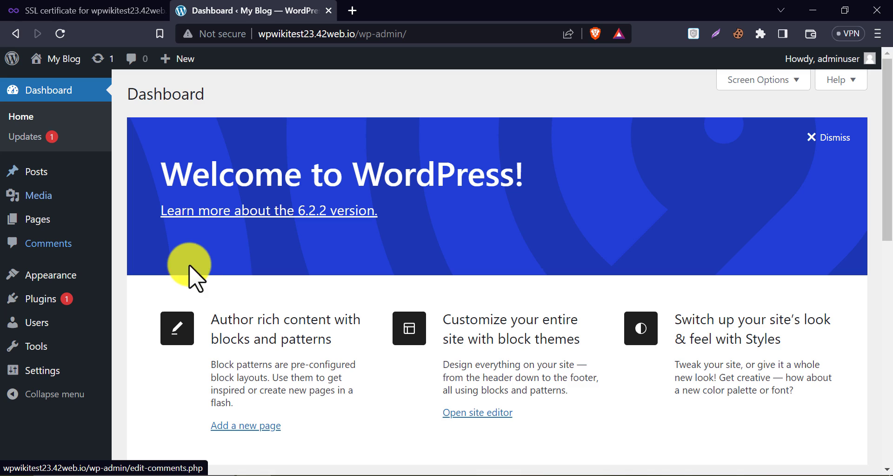
scroll(182, 288, down, 1)
mouse_move(76, 307)
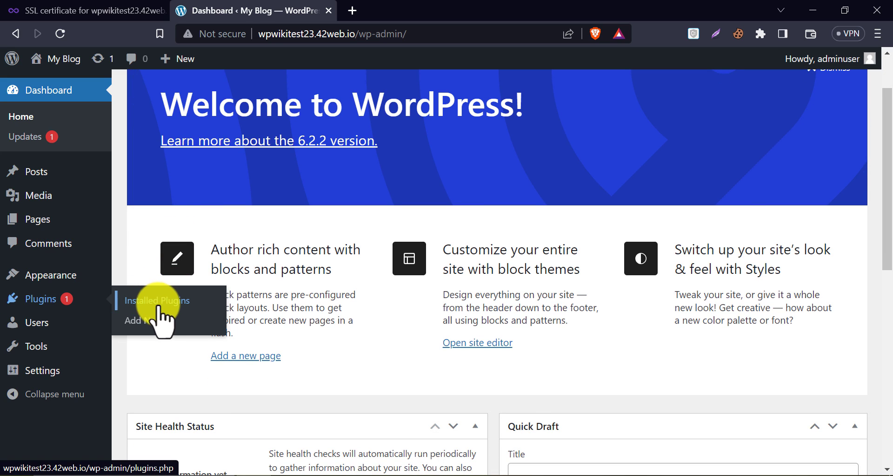
click(140, 319)
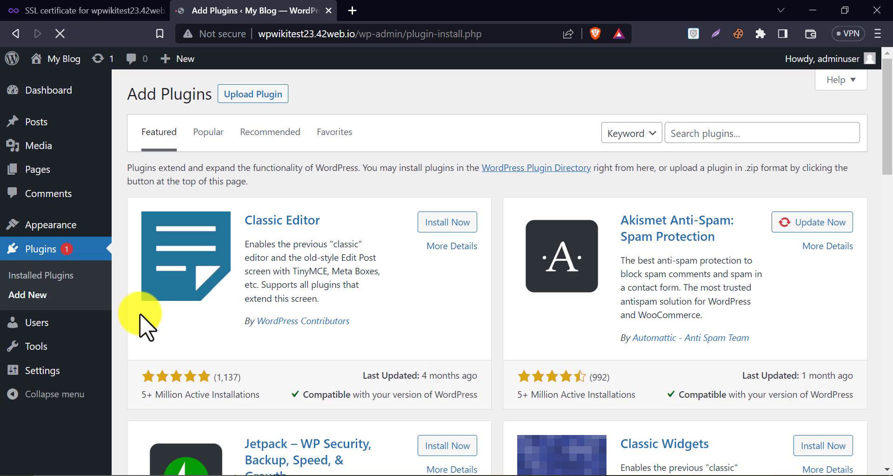
click(689, 133)
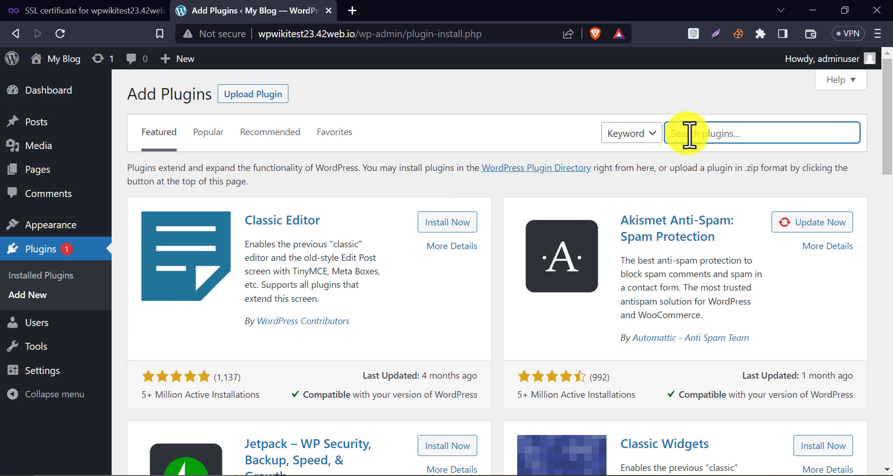
text(https)
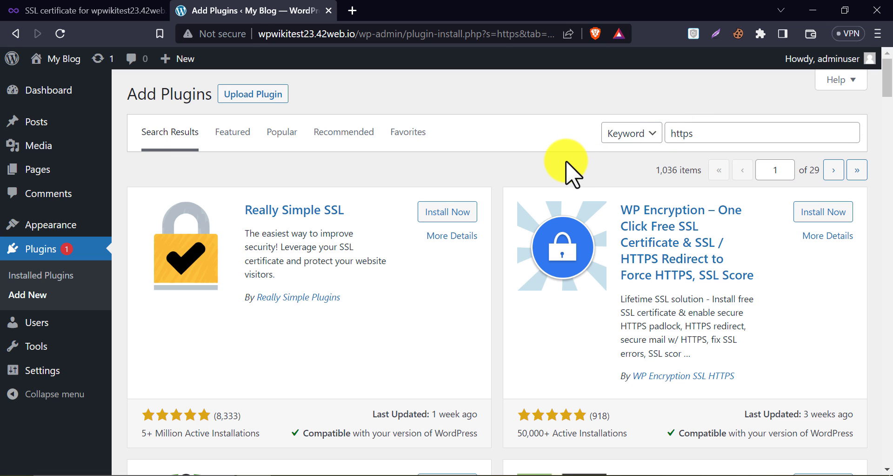
Step: Install and activate the WP Force SSL & HTTPS SSL Redirect plugin, dismiss its welcome notice and find its entry among the installed plugins
scroll(523, 207, down, 1)
scroll(525, 205, down, 4)
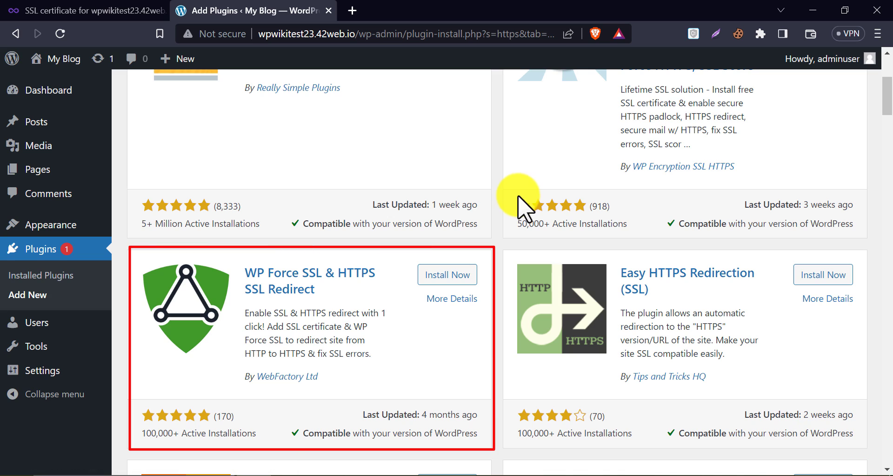
click(445, 276)
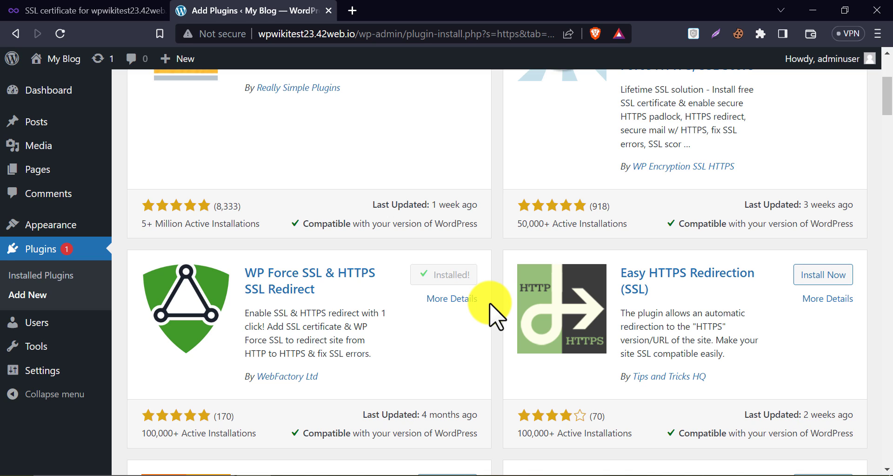
click(454, 279)
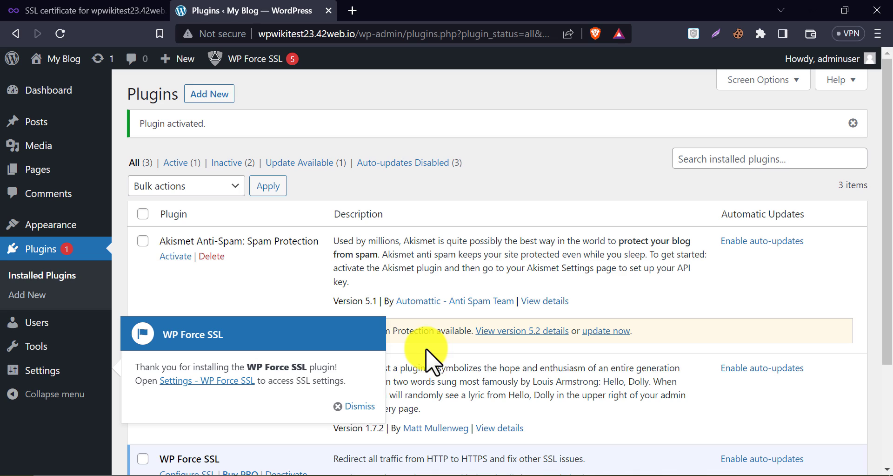
click(363, 406)
scroll(279, 372, down, 3)
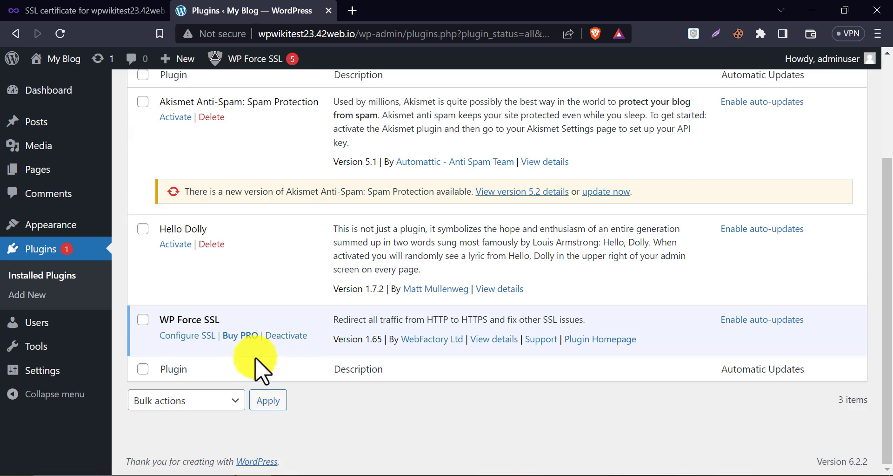
Step: Open the SSL configuration of the WP Force SSL plugin from its entry among the installed plugins
click(189, 336)
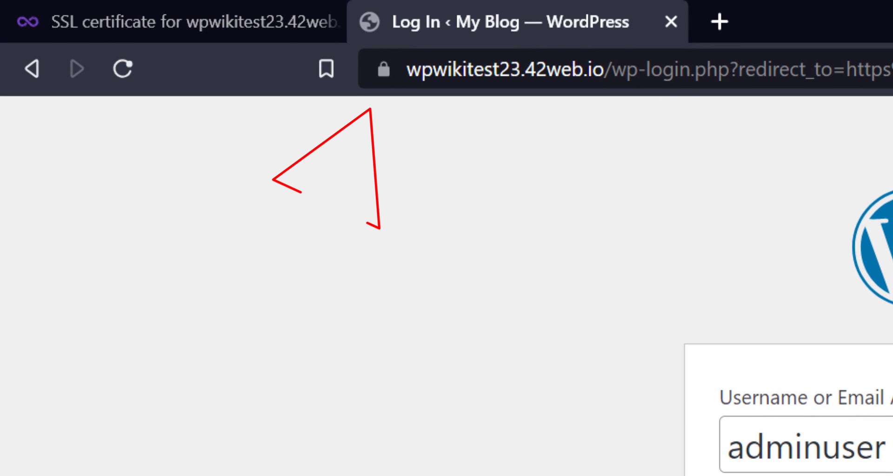
click(437, 315)
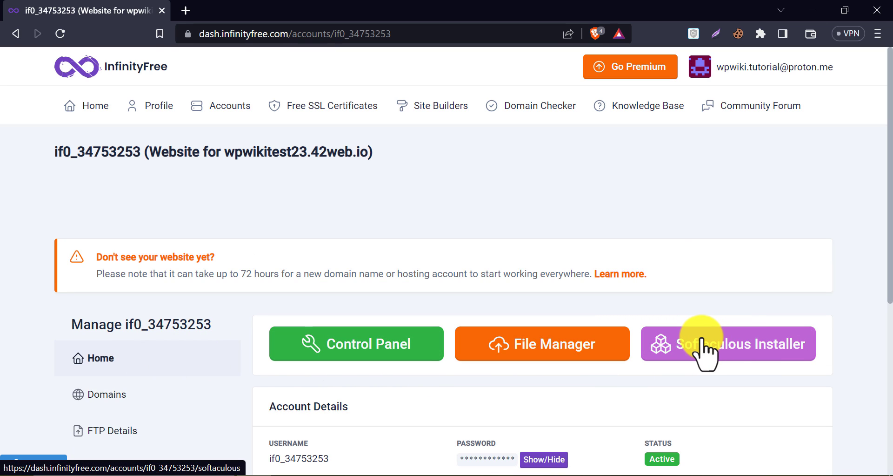
Step: Open Softaculous from the InfinityFree account and log in to the wpwikitest23.42web.io dashboard through the WordPress Manager
click(705, 353)
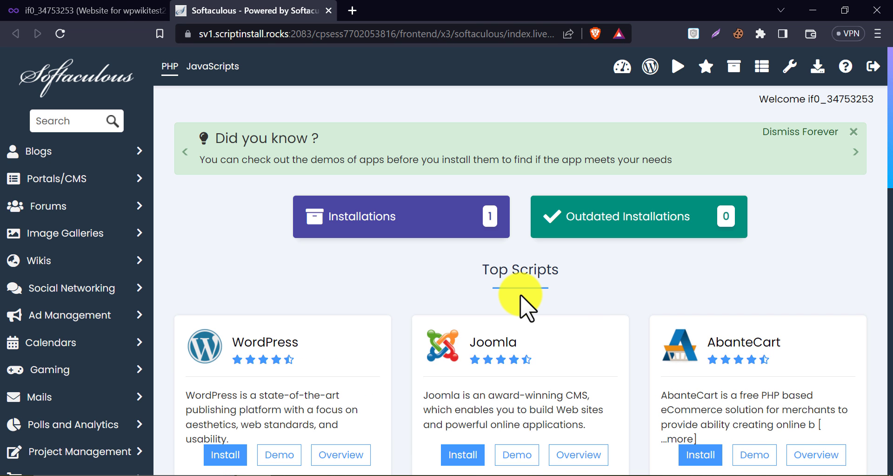
scroll(403, 299, down, 1)
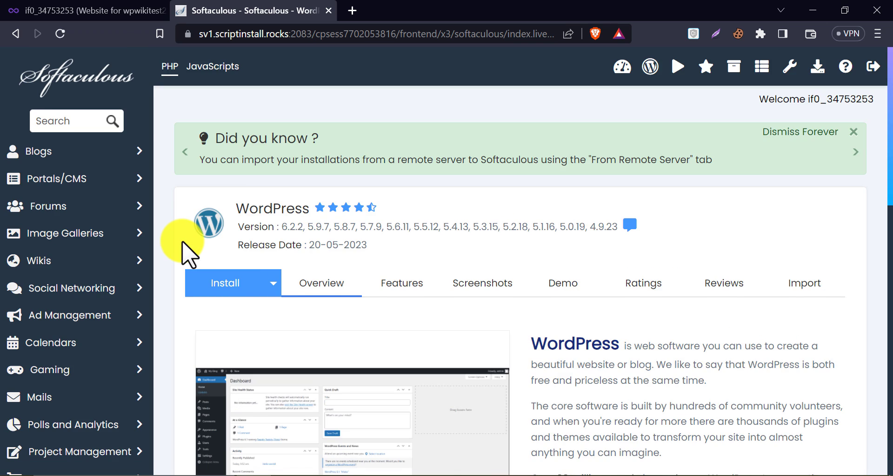
scroll(233, 274, down, 10)
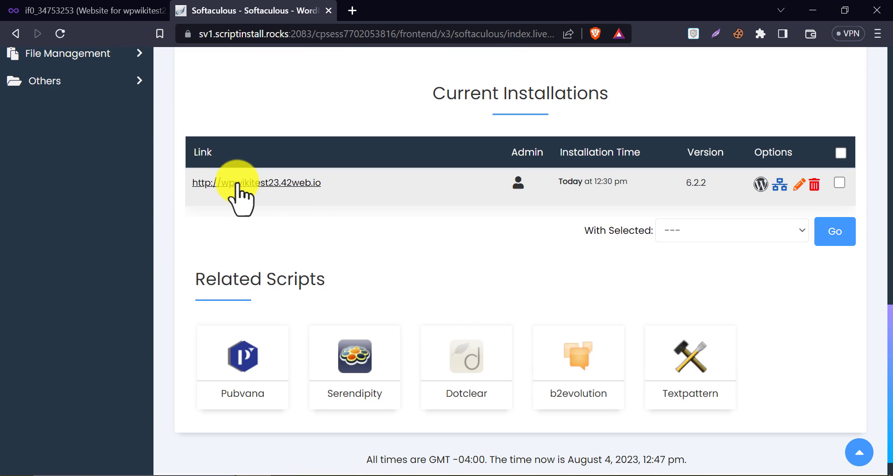
click(761, 189)
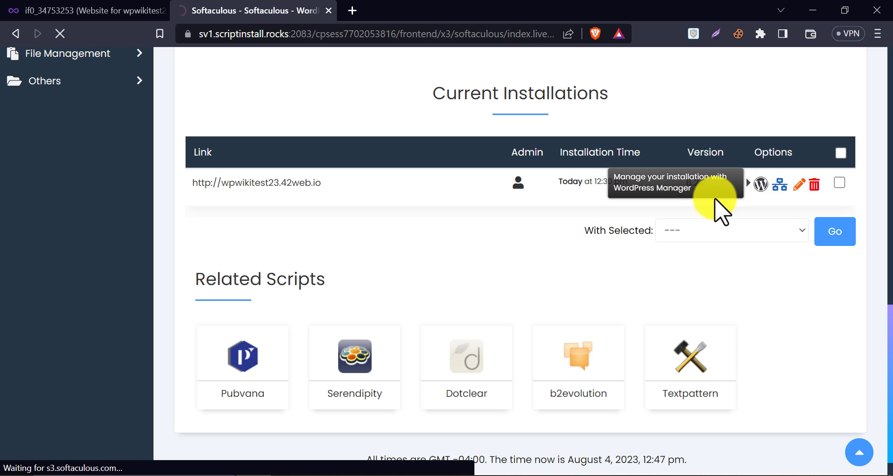
scroll(680, 218, down, 4)
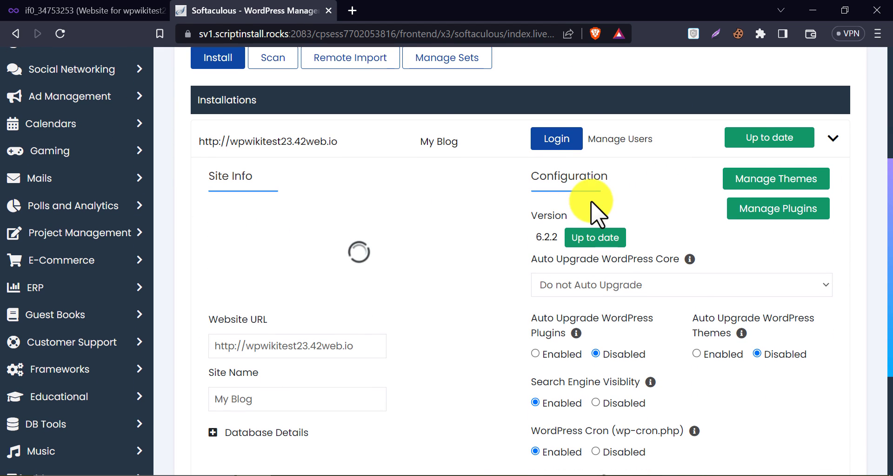
click(556, 139)
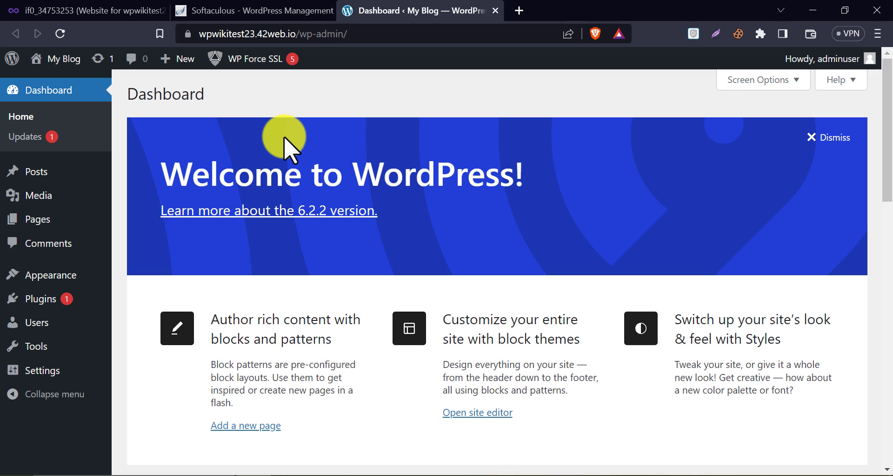
Step: Visit the public front page of My Blog and look over its content and the connection security in the address
click(55, 85)
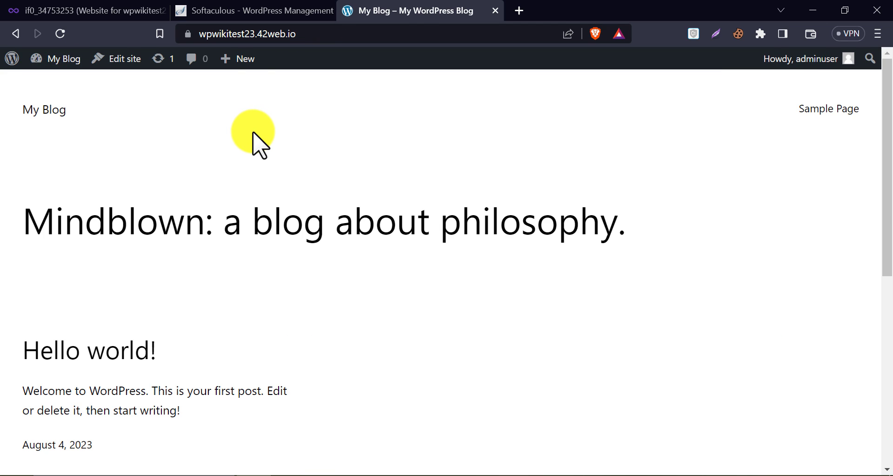
scroll(253, 140, down, 5)
scroll(254, 142, up, 5)
drag(232, 228, 537, 230)
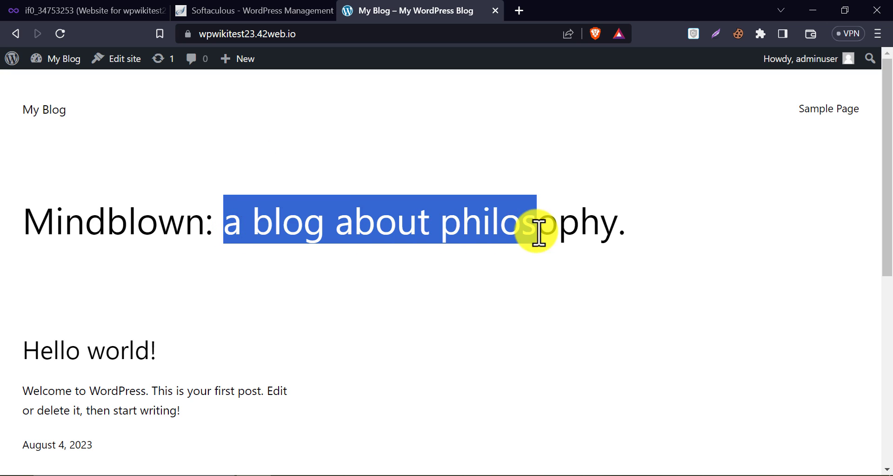
click(405, 219)
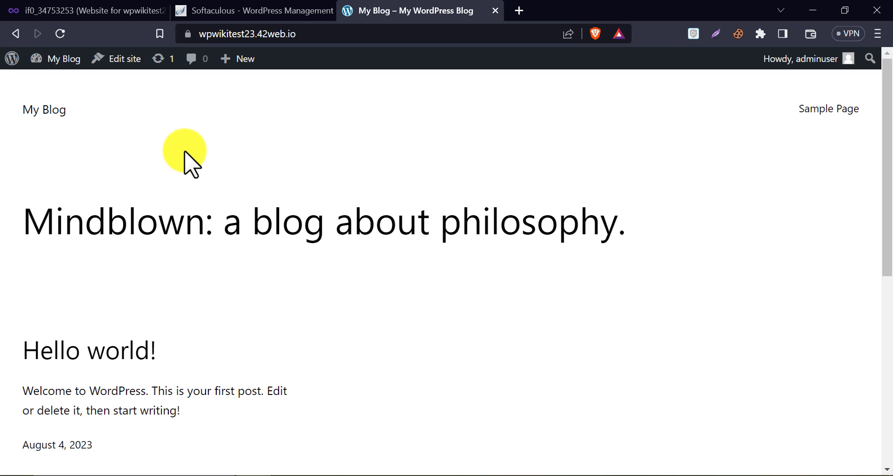